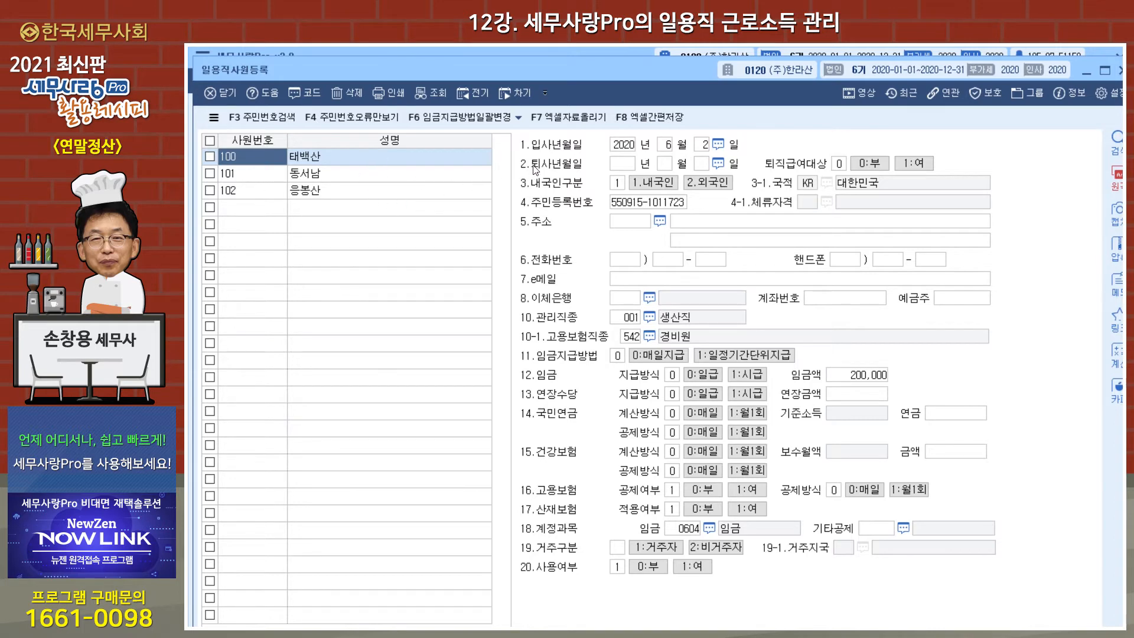
# Examine the first daily worker's registration: hire and leave dates, resident number, managed job type and its code list, overtime pay type and wage account
pyautogui.click(625, 146)
pyautogui.click(627, 147)
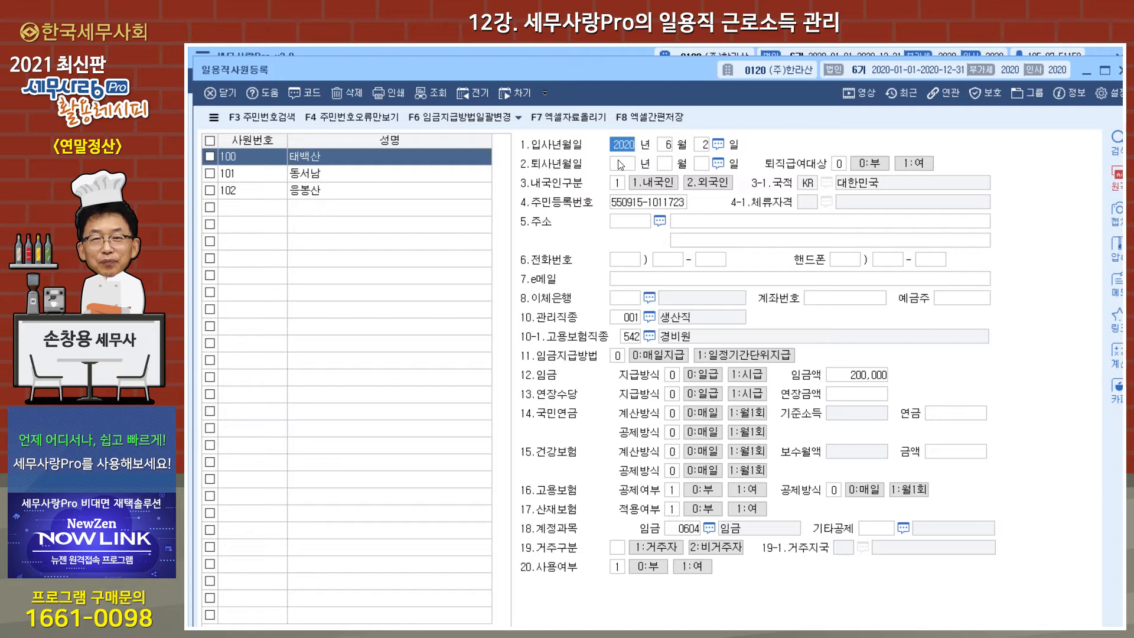
pyautogui.click(628, 170)
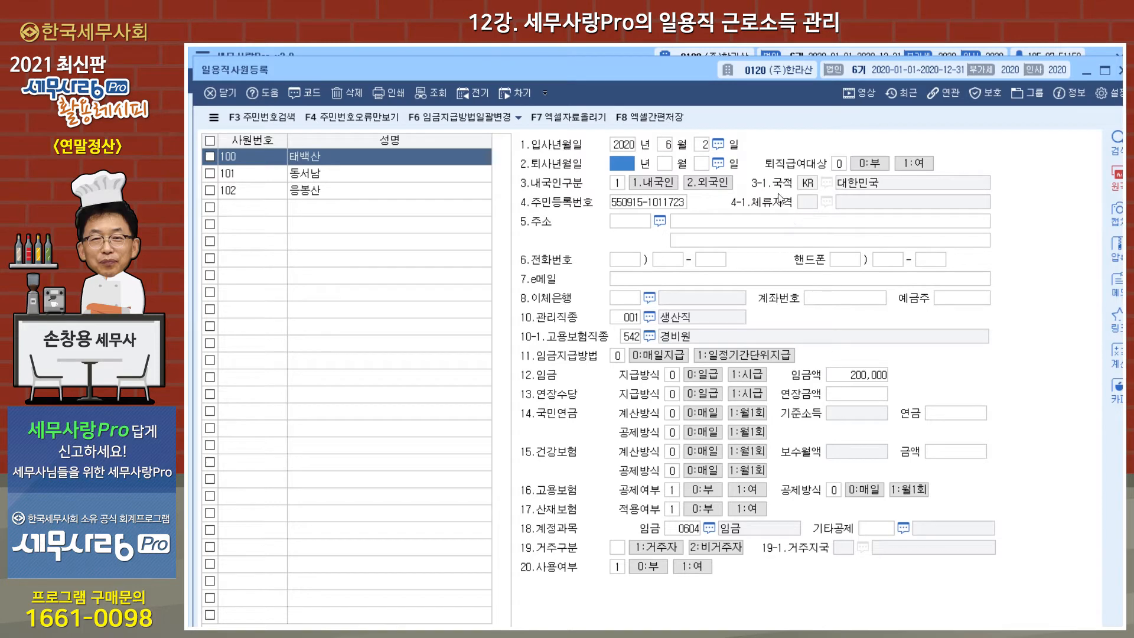
pyautogui.click(667, 204)
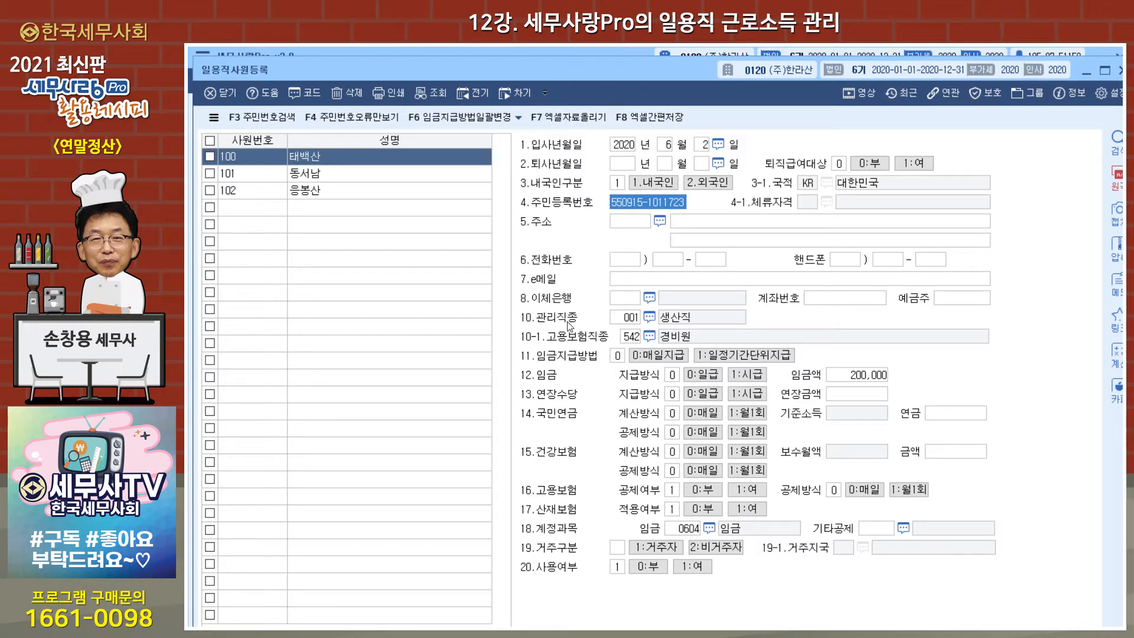
pyautogui.click(633, 320)
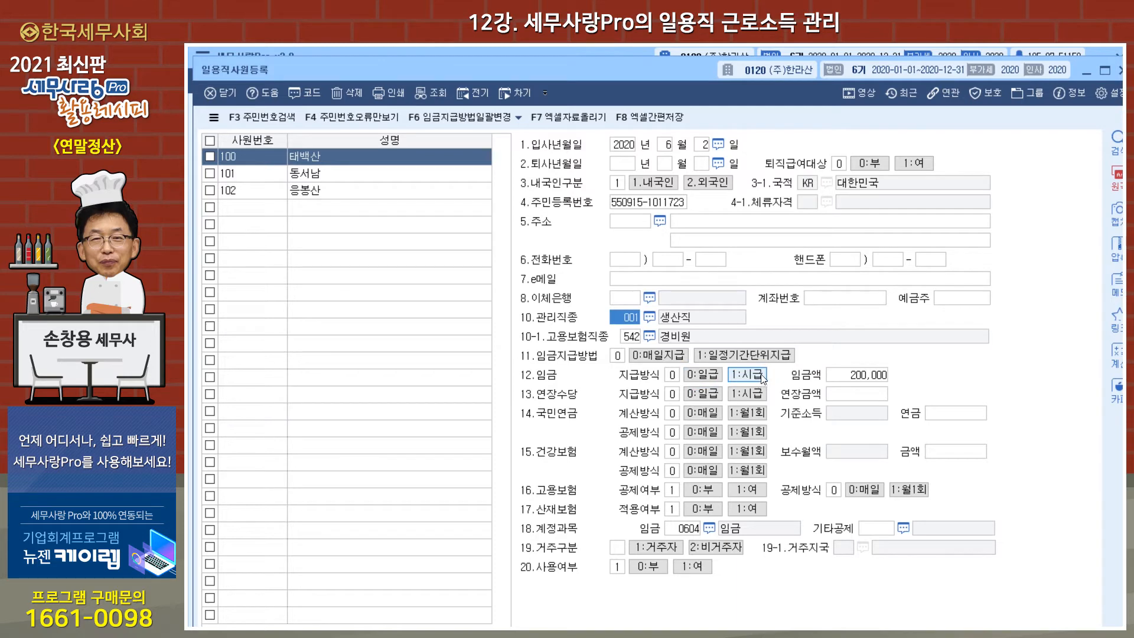
pyautogui.click(672, 400)
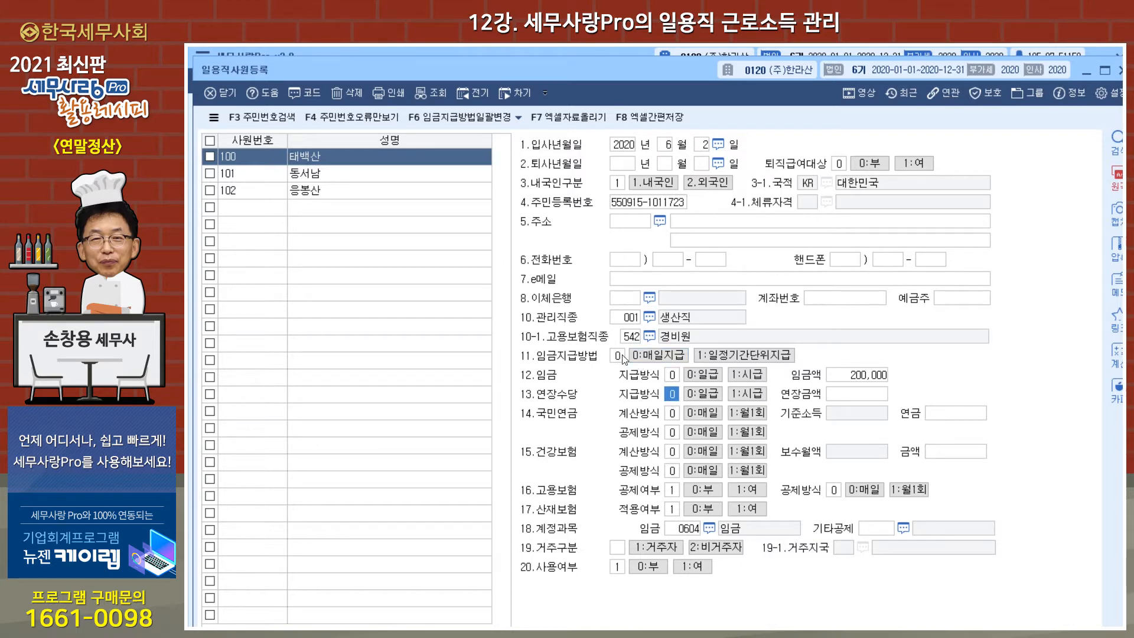
pyautogui.click(650, 319)
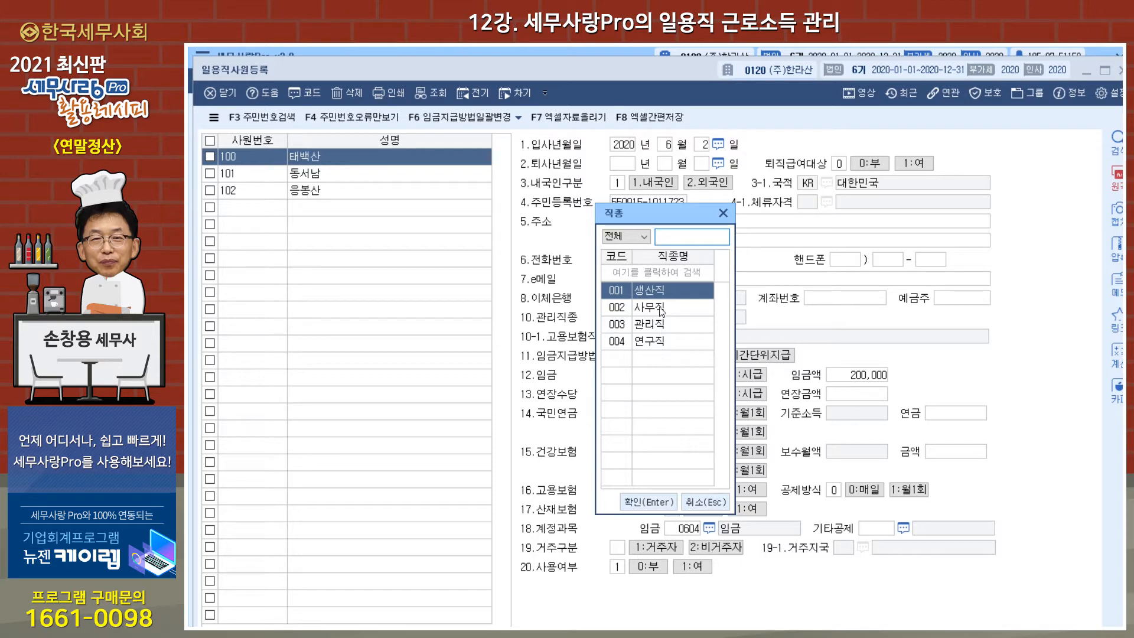
pyautogui.click(703, 504)
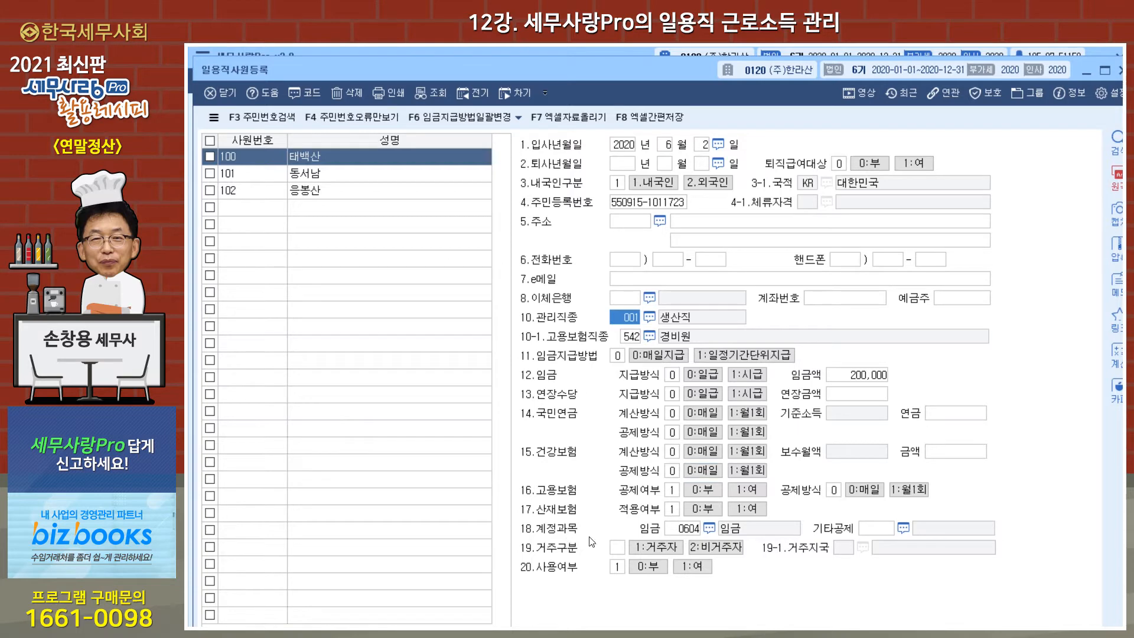
pyautogui.click(690, 533)
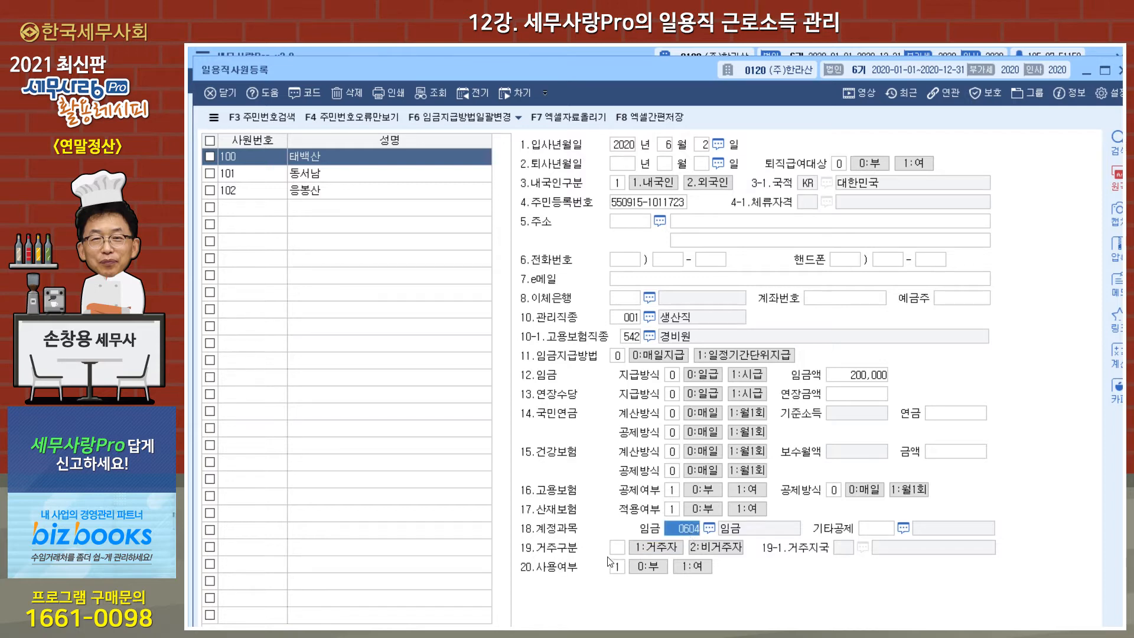
# Set the first daily worker's residency classification to 1:거주자 and close the daily worker registration
pyautogui.click(657, 548)
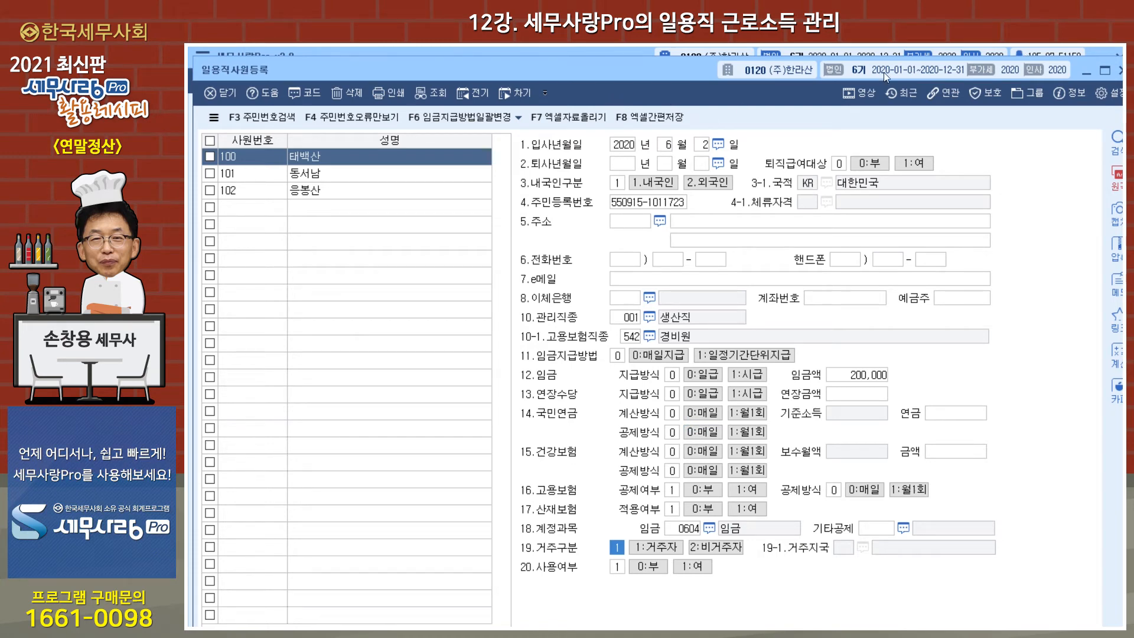
pyautogui.moveTo(671, 70); pyautogui.dragTo(667, 69)
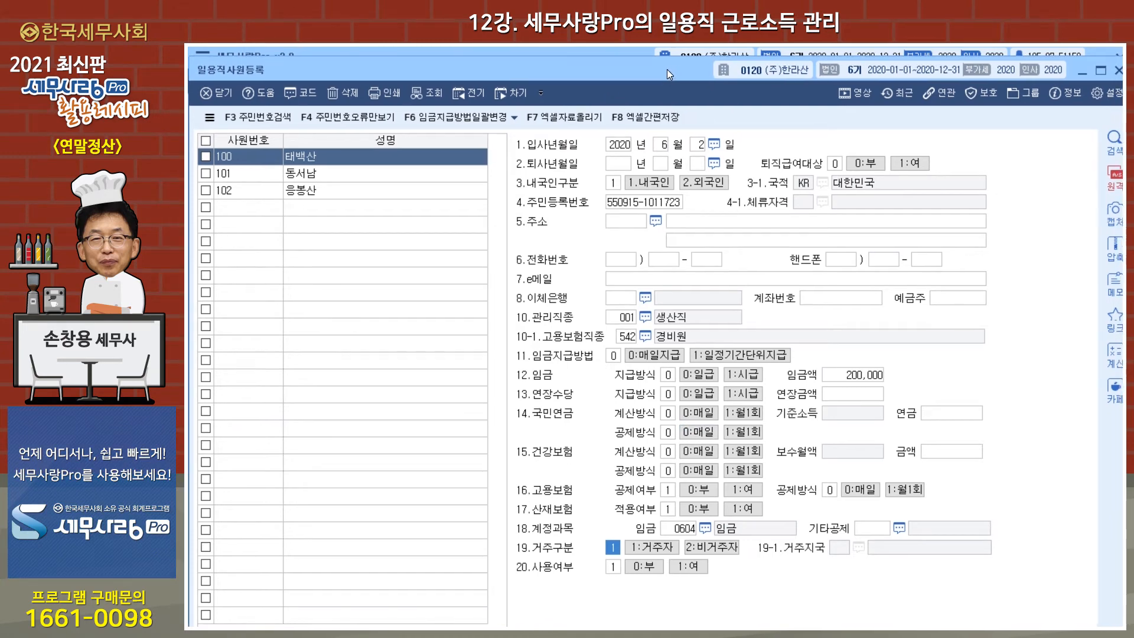
pyautogui.click(1118, 69)
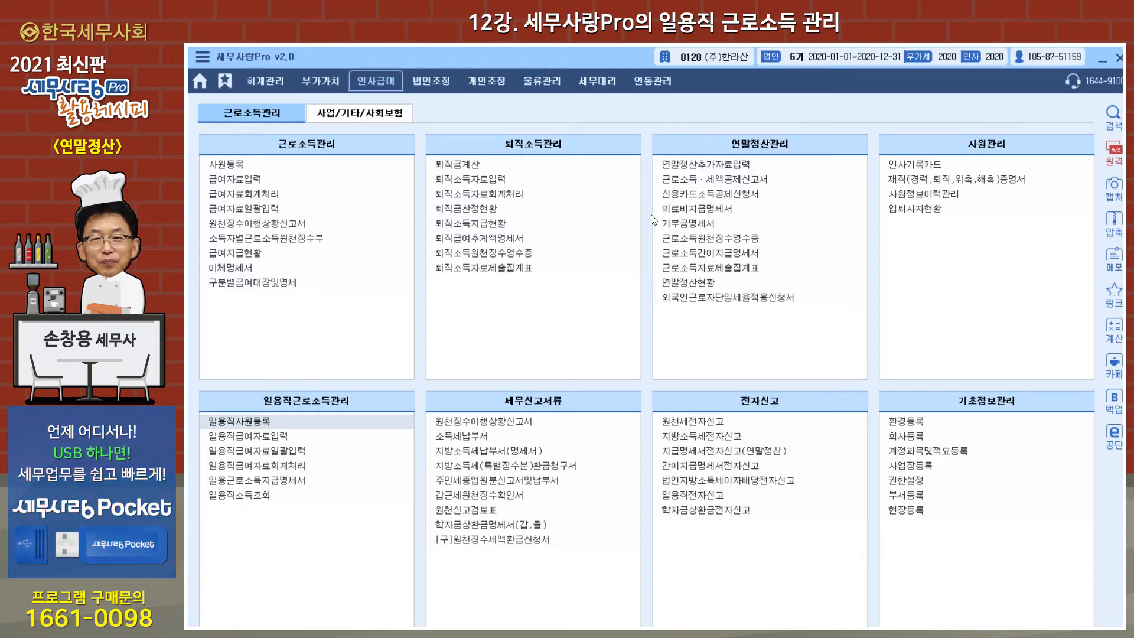
# Open 일용직급여자료입력 and load the data for attribution and payment month 2020-06 with payment method 0.전체
pyautogui.click(282, 440)
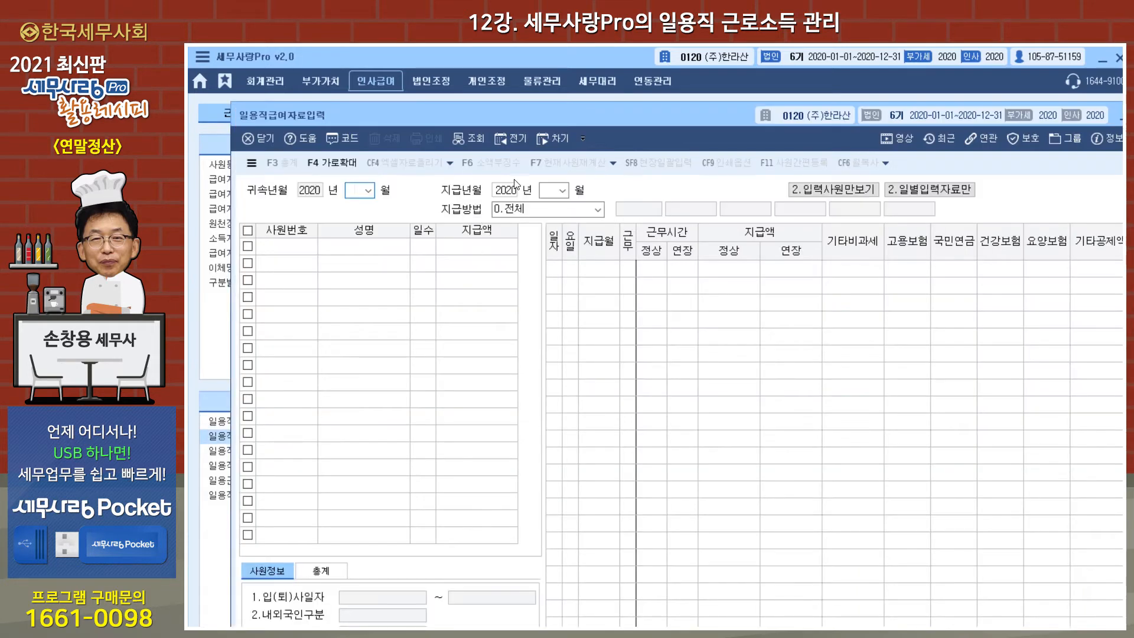
pyautogui.doubleClick(629, 117)
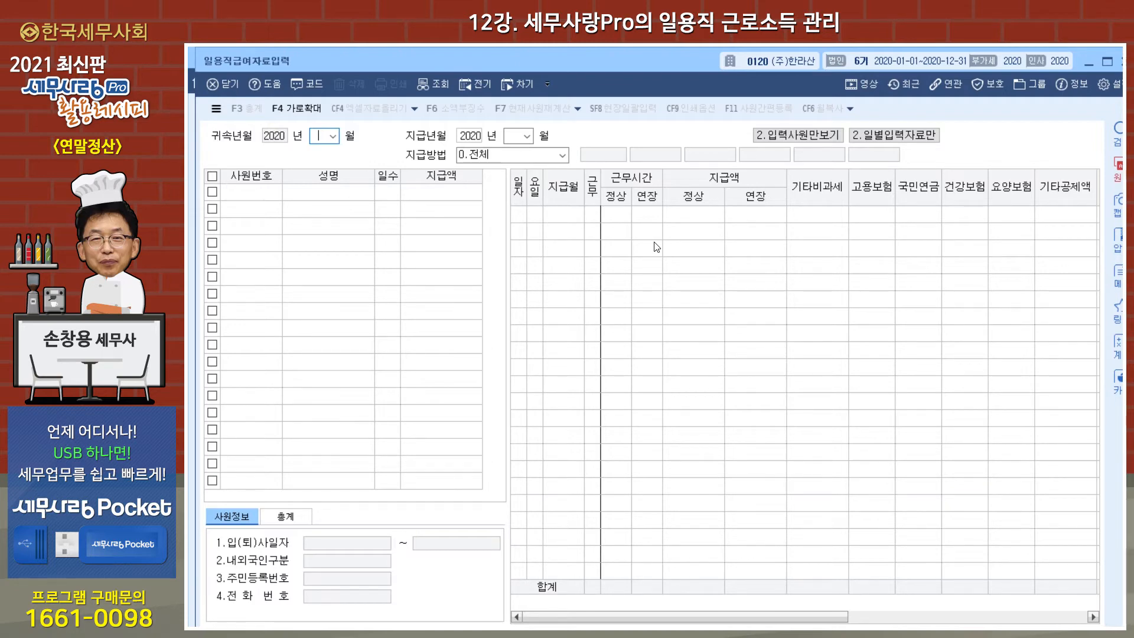
pyautogui.write('06')
pyautogui.press('Return')
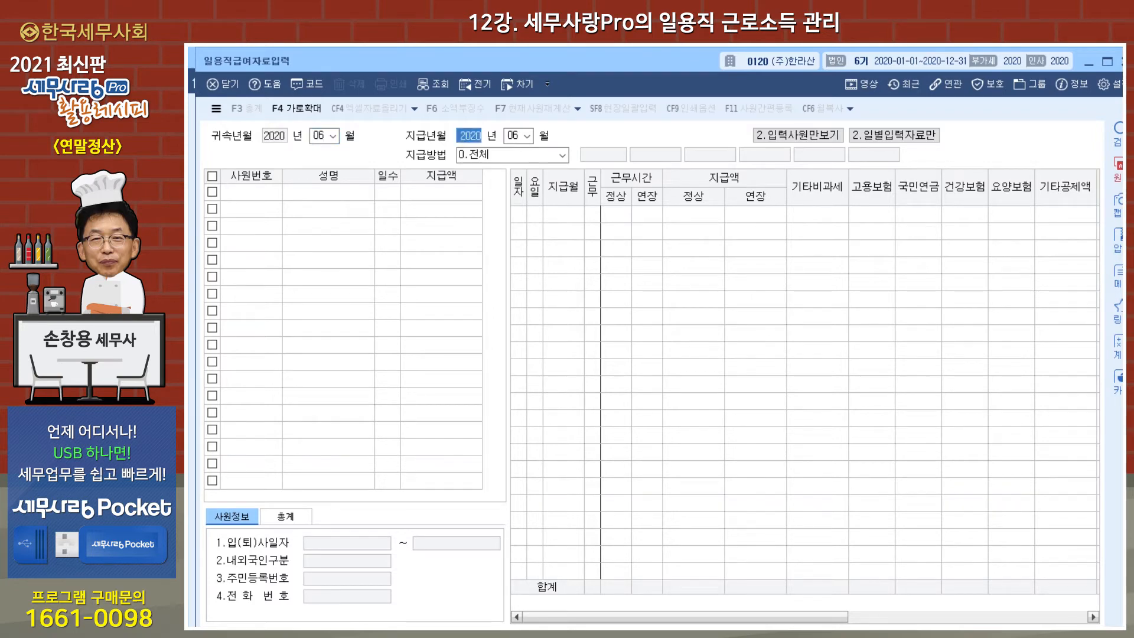
pyautogui.press('Return')
pyautogui.press('Return')
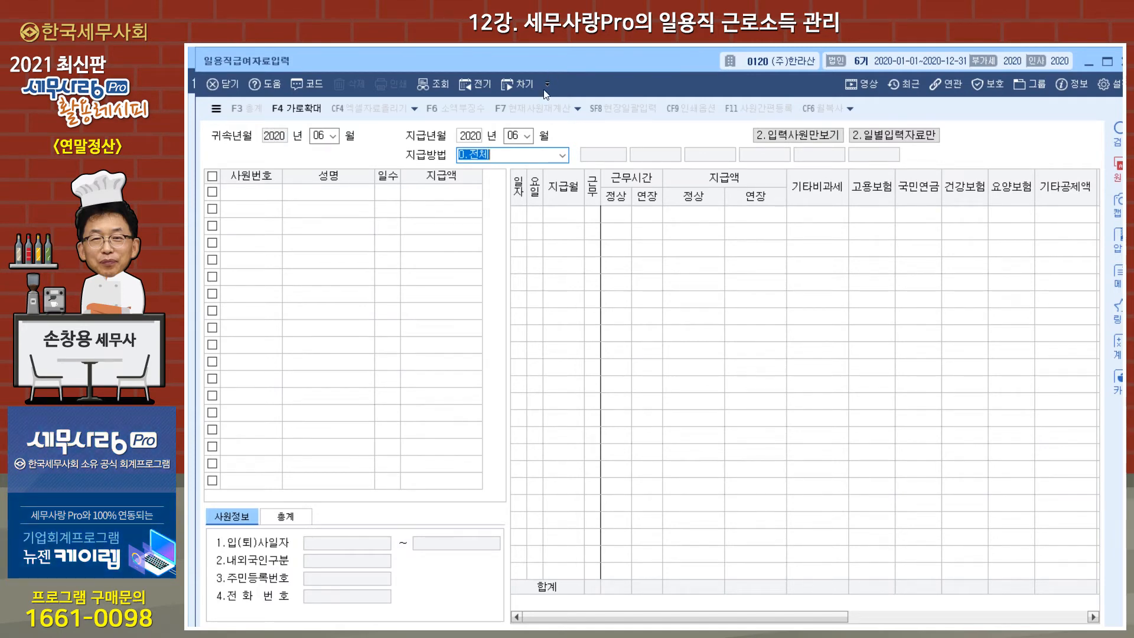
pyautogui.click(563, 156)
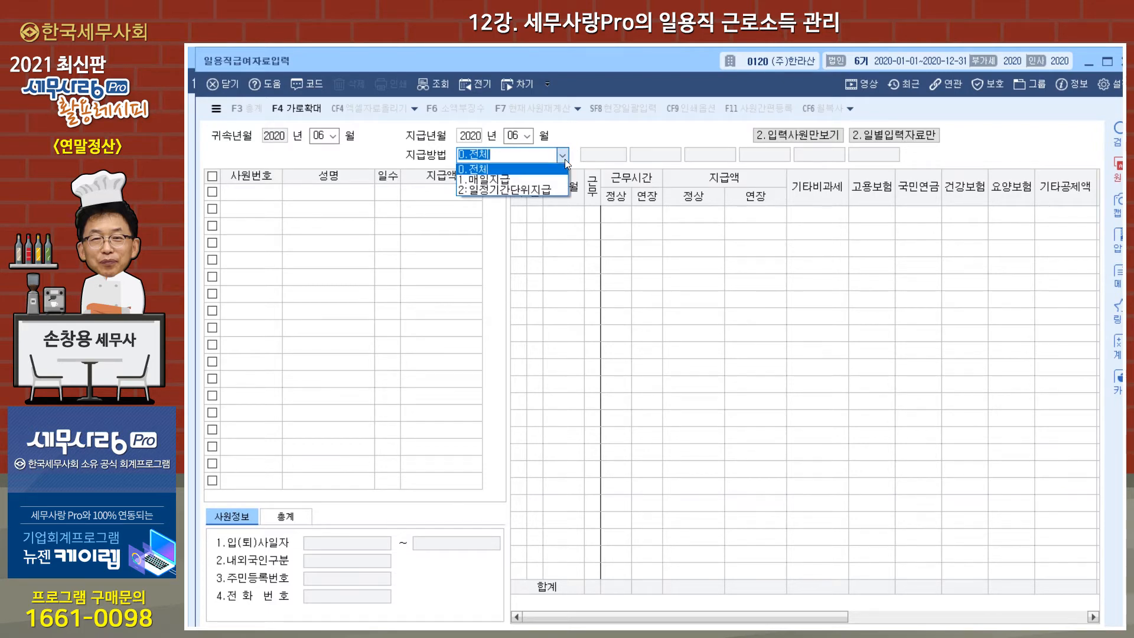
pyautogui.press('Return')
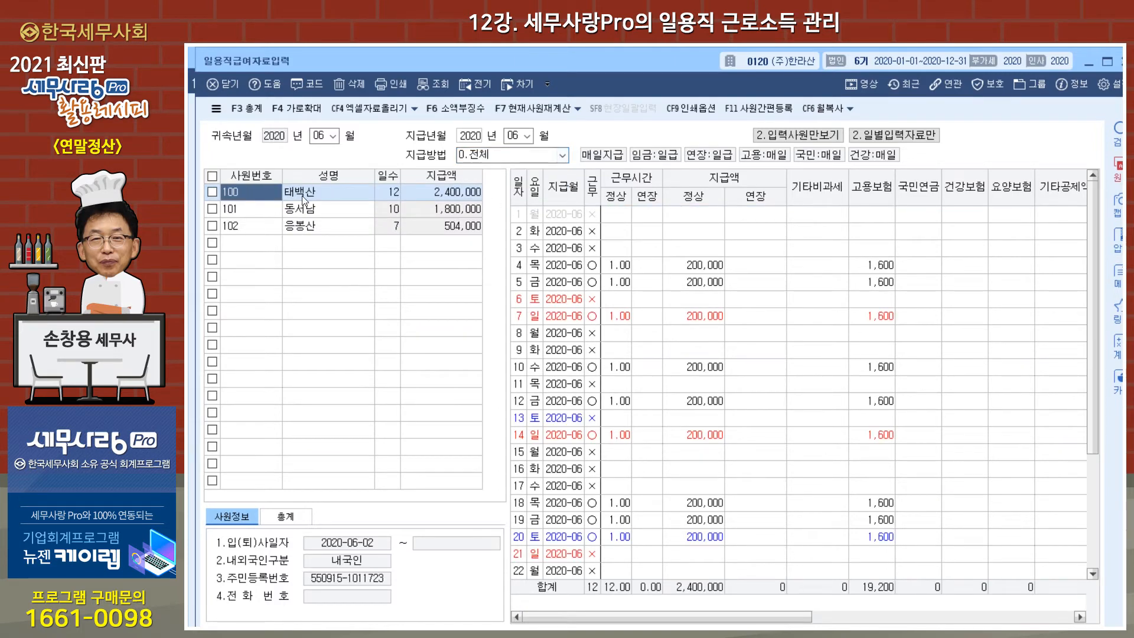
# Examine the listed workers' June daily pay, employment insurance, income tax and net payment columns
pyautogui.click(305, 216)
pyautogui.click(308, 227)
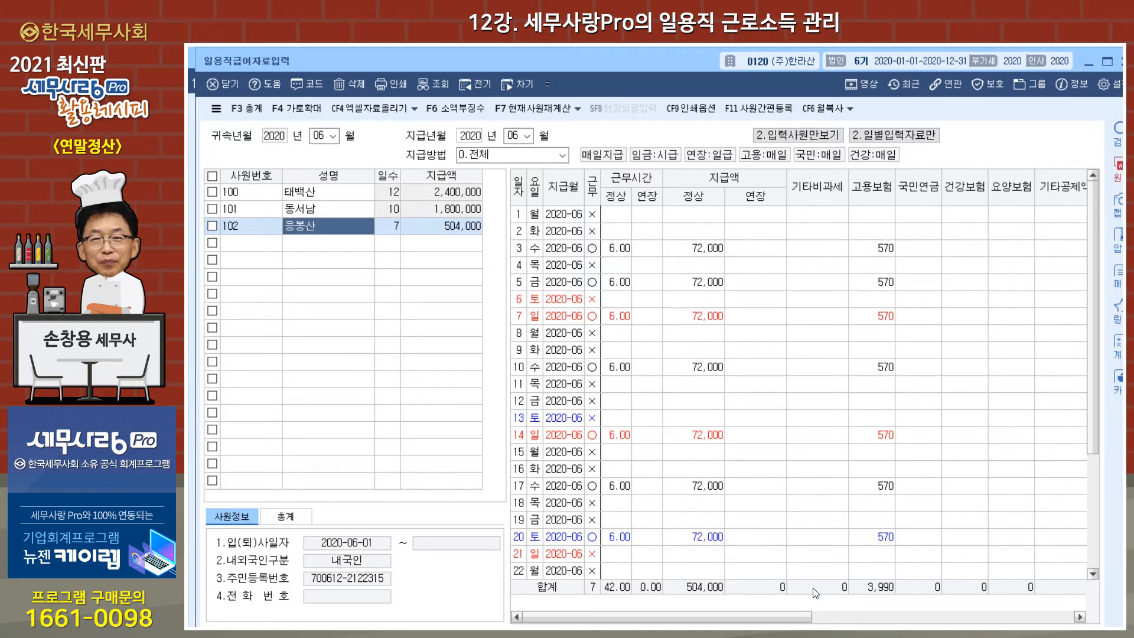
pyautogui.click(1080, 618)
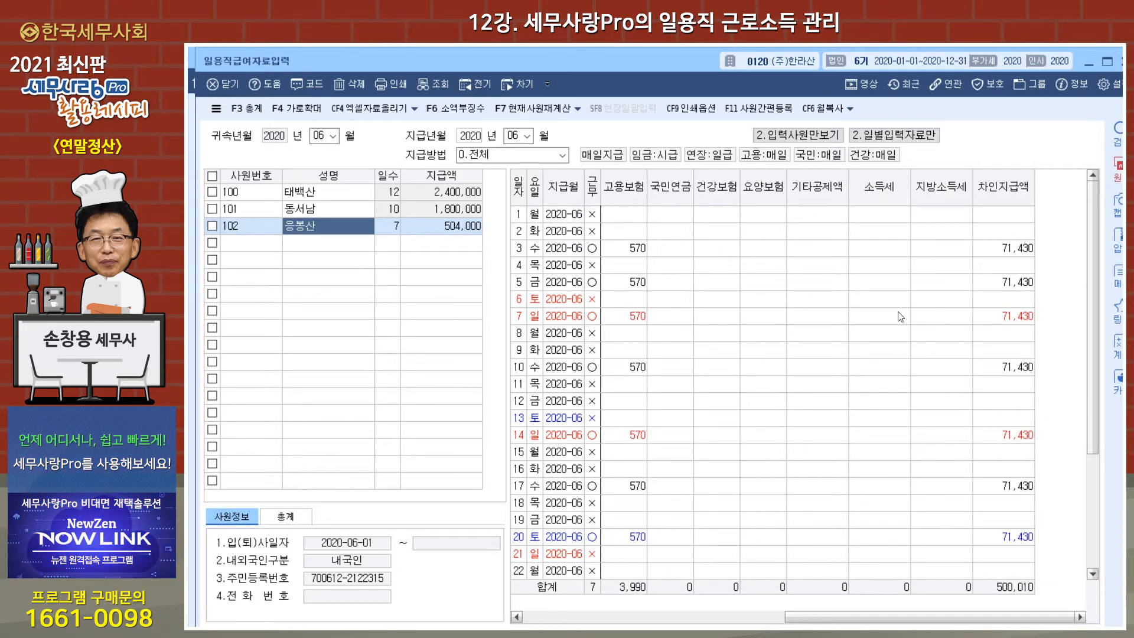
pyautogui.click(767, 618)
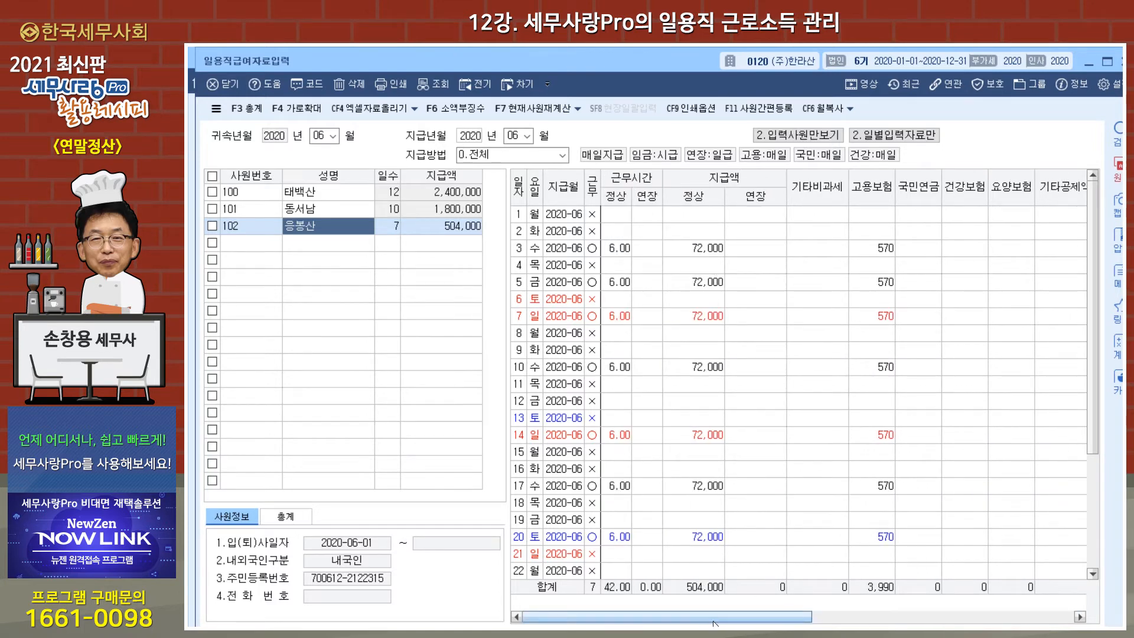
pyautogui.moveTo(715, 624); pyautogui.dragTo(830, 622)
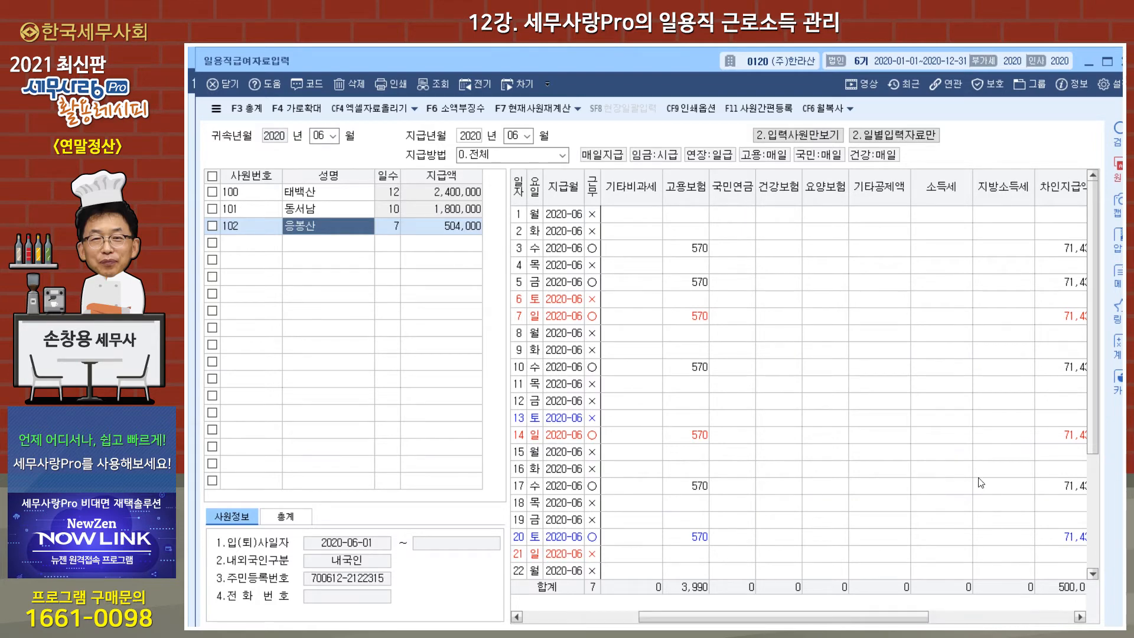
pyautogui.scroll(5, 893, 622)
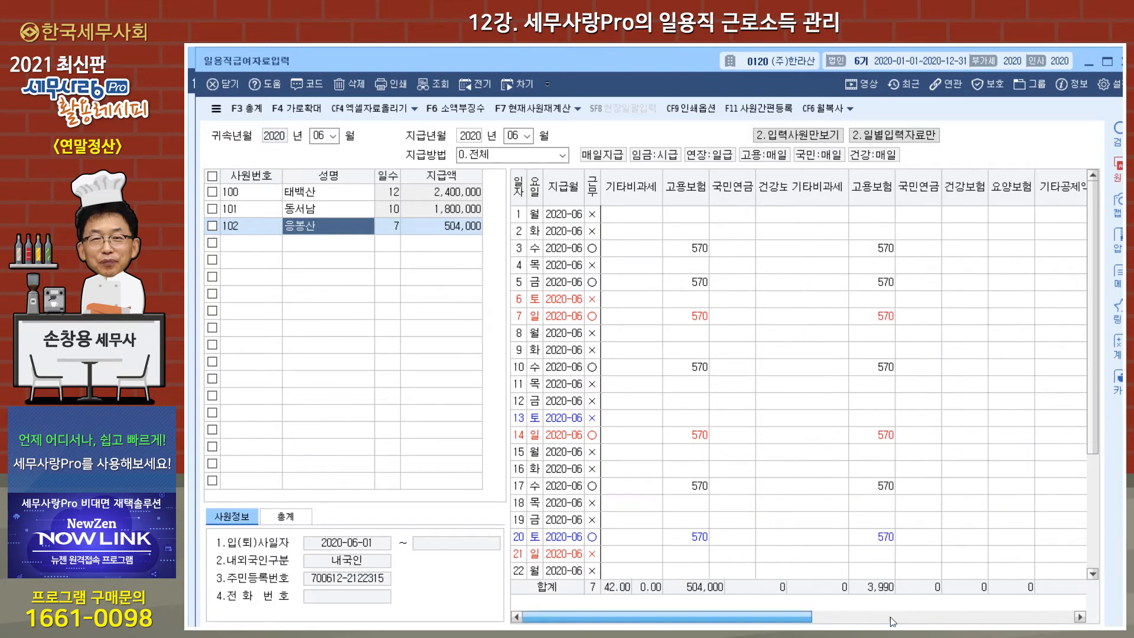
pyautogui.click(338, 210)
pyautogui.click(338, 199)
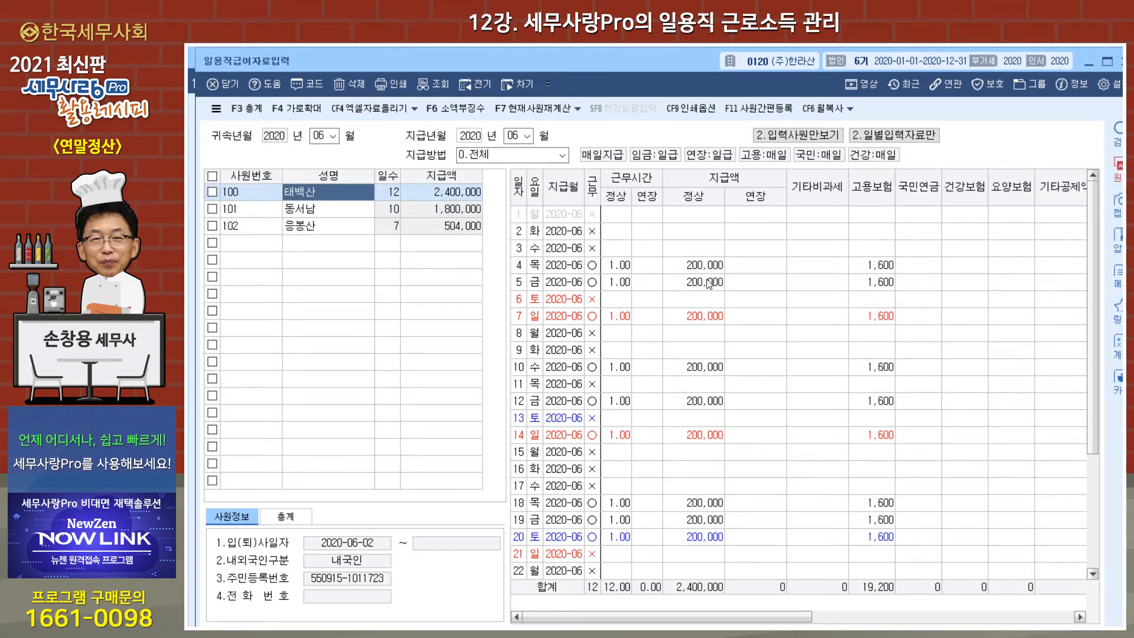
pyautogui.moveTo(785, 618); pyautogui.dragTo(866, 613)
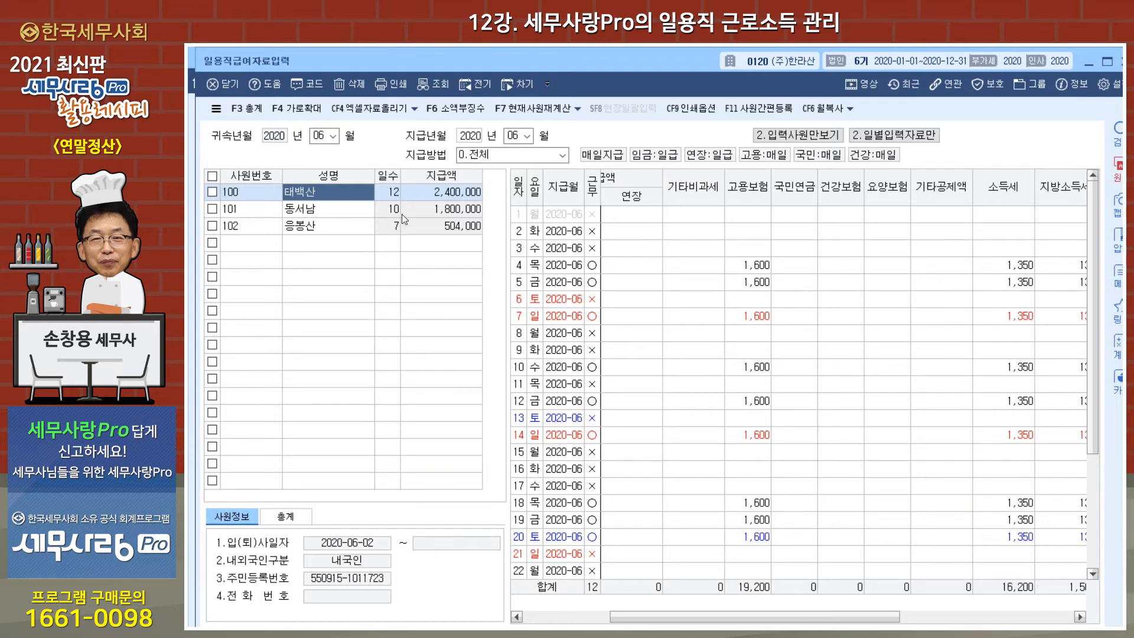
pyautogui.moveTo(734, 618); pyautogui.dragTo(596, 625)
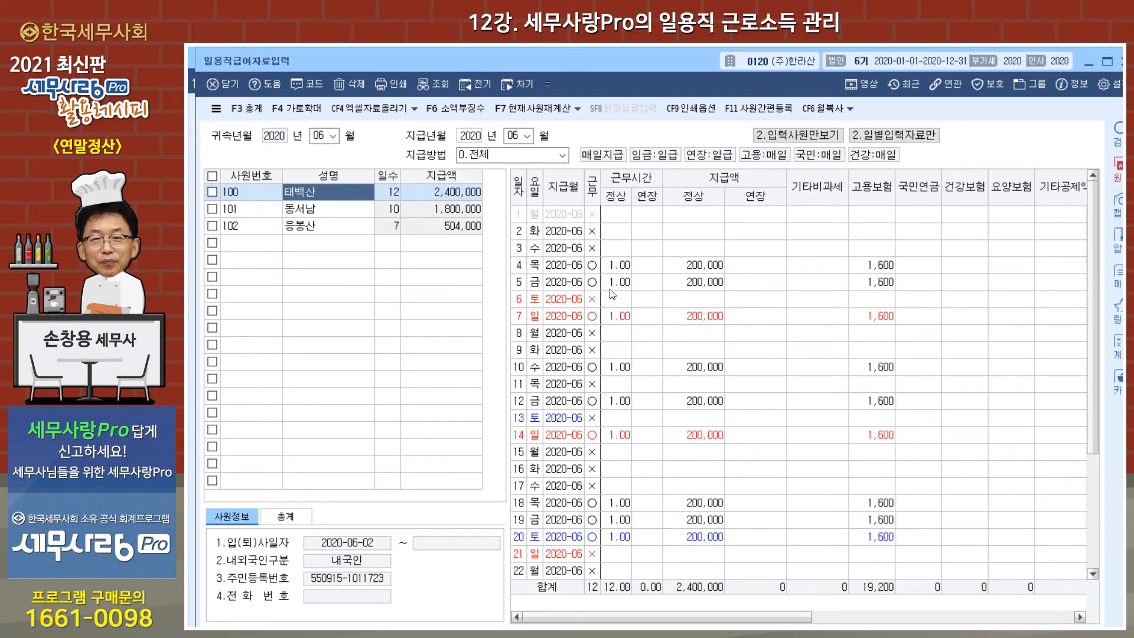
# Enter 1 for regular work time on June 8 for the first worker, and close the daily payroll entry
pyautogui.click(610, 336)
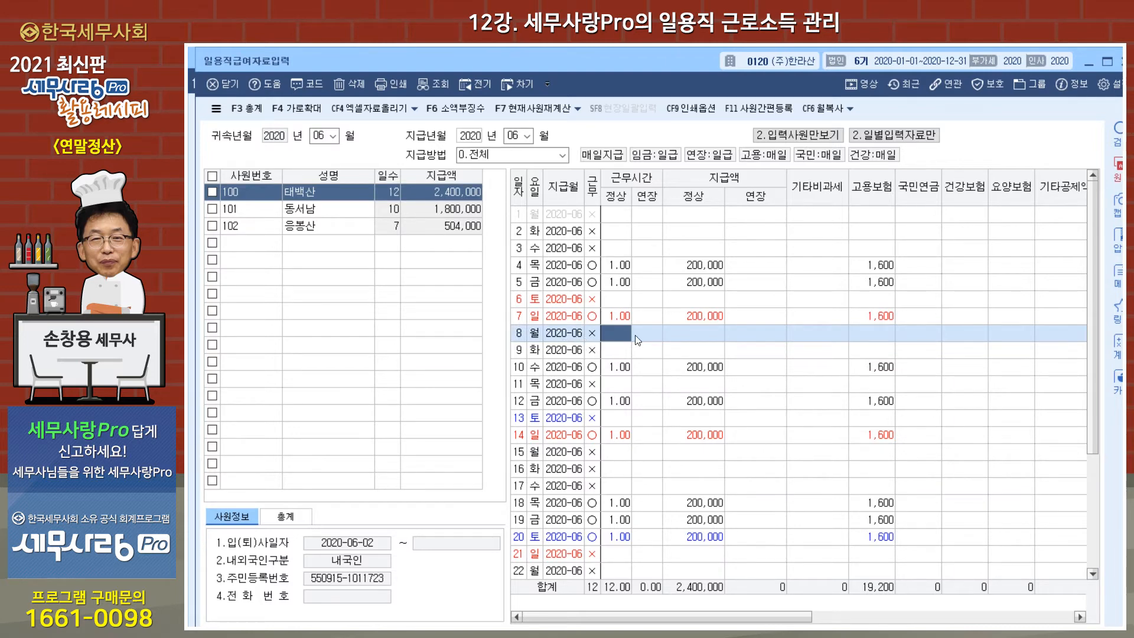
pyautogui.write('1')
pyautogui.press('Return')
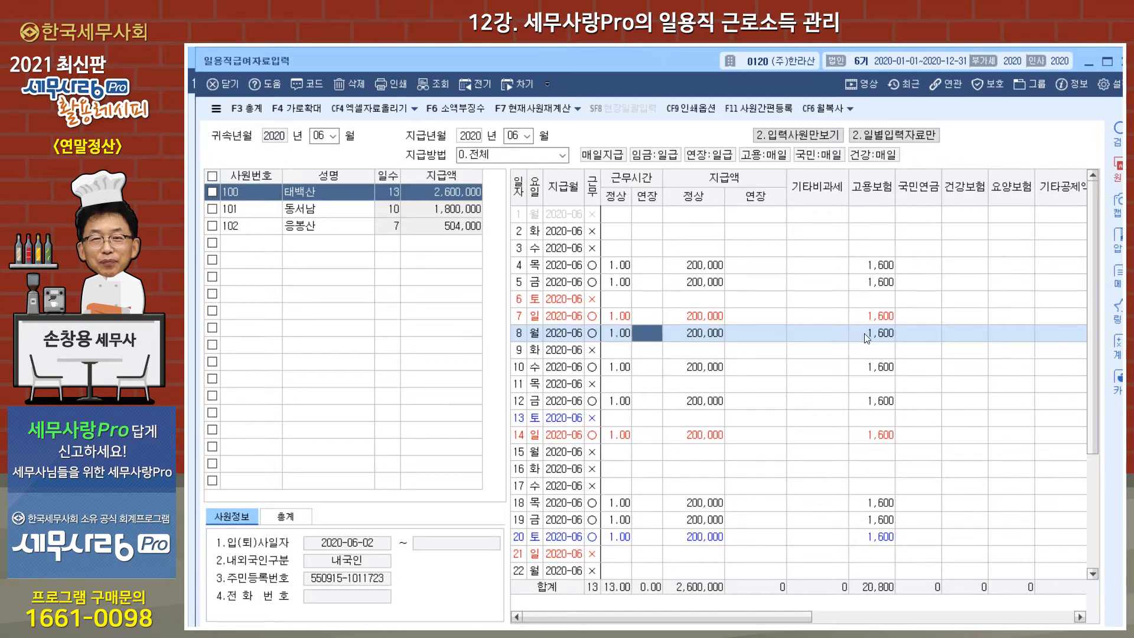
pyautogui.click(625, 335)
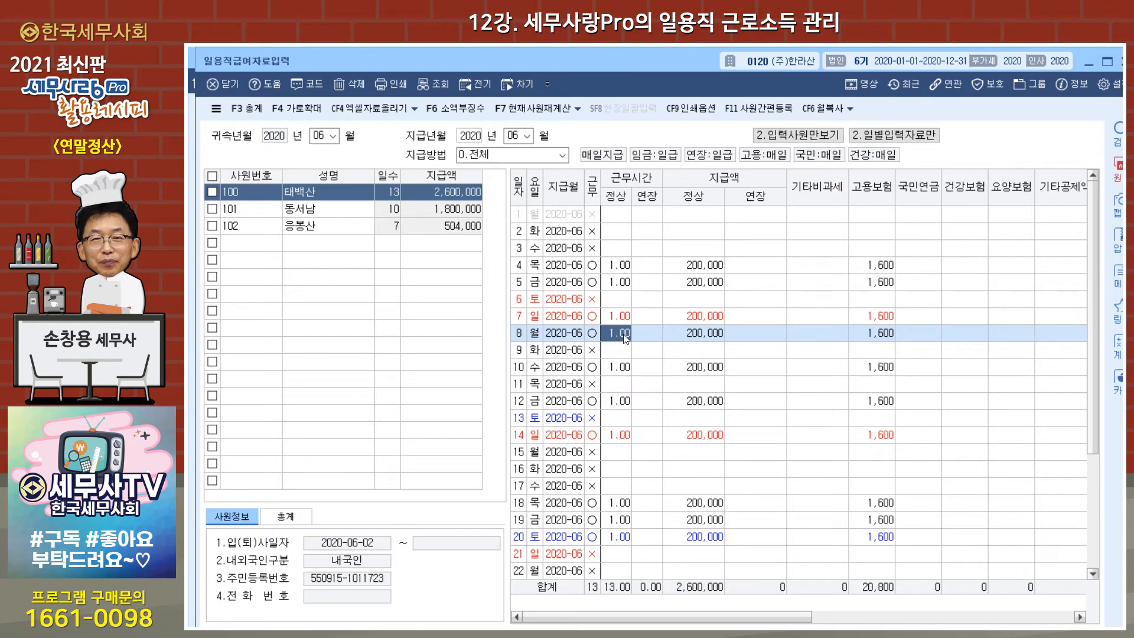
pyautogui.click(327, 226)
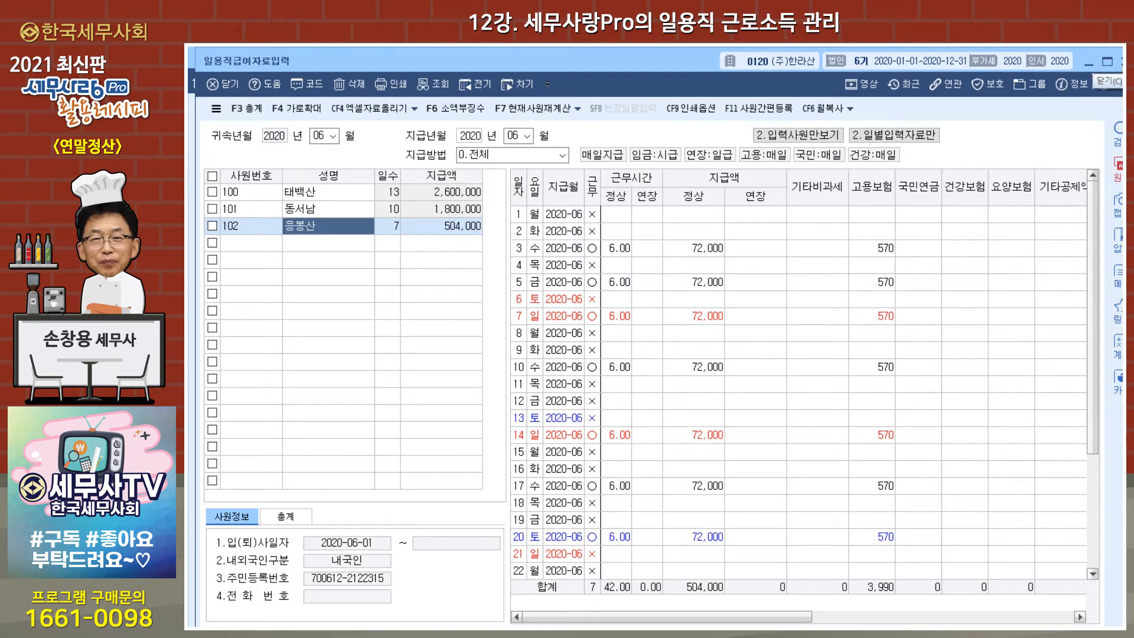
pyautogui.click(1121, 61)
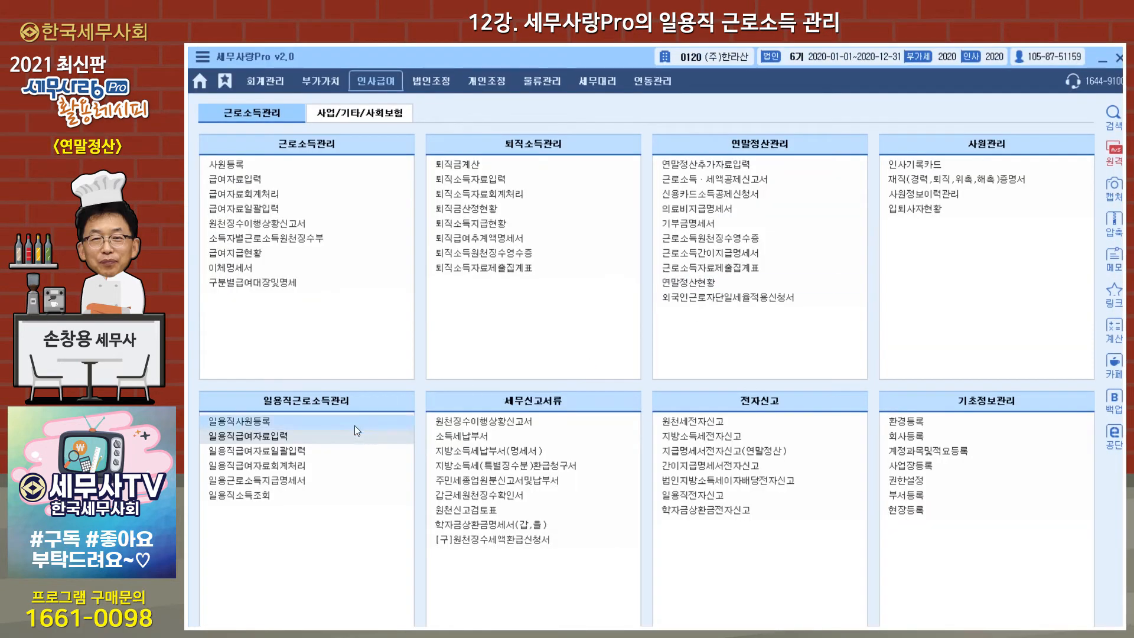
# Open the 원천징수이행상황신고서 and set its attribution and payment periods to 2020-06 through 2020-06 with report type 1.정기신고
pyautogui.click(292, 225)
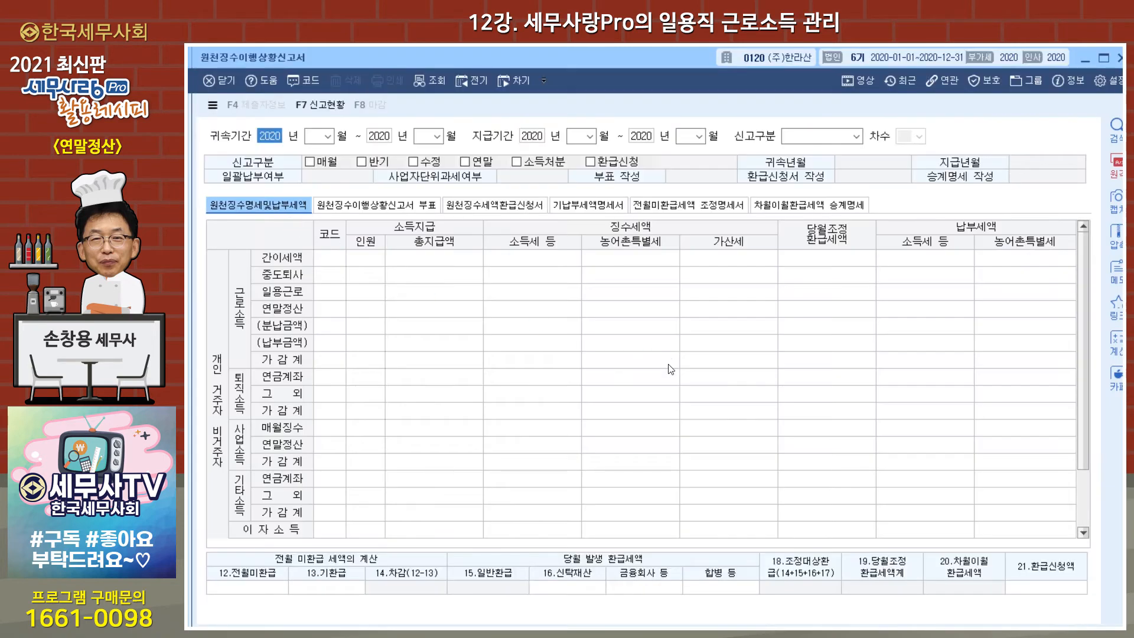
pyautogui.press('Return')
pyautogui.press('Return')
pyautogui.write('6')
pyautogui.press('Return')
pyautogui.press('Return')
pyautogui.write('6')
pyautogui.press('Return')
pyautogui.press('Return')
pyautogui.write('6')
pyautogui.press('Return')
pyautogui.press('Return')
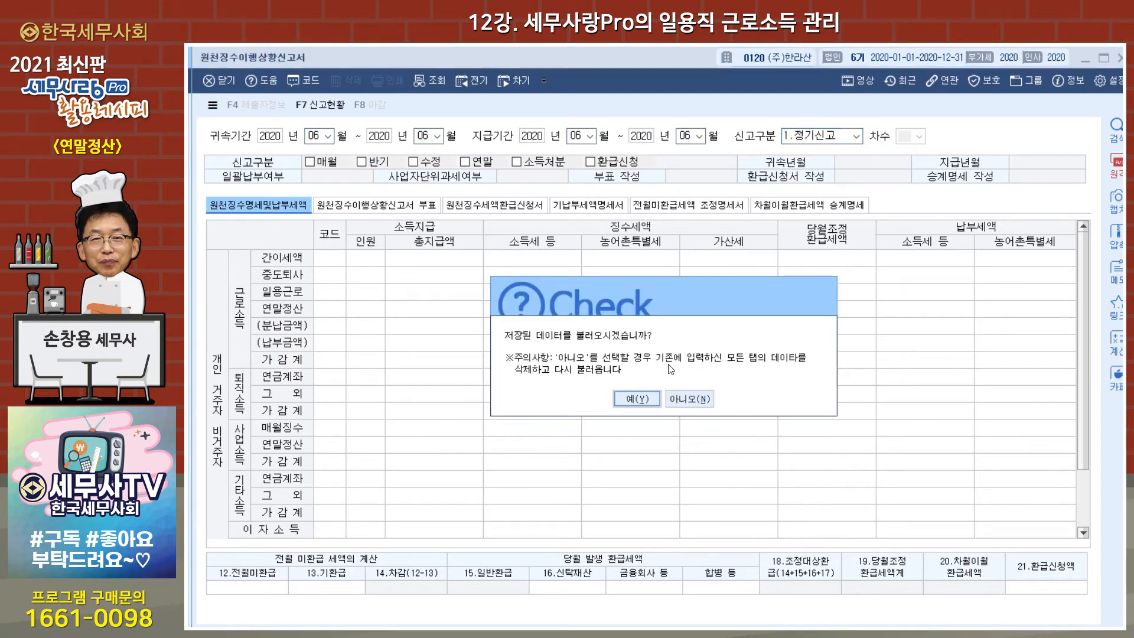
# Reload the withholding return from current payroll data instead of the saved data, check the 일용근로 A03 row, and save and close it
pyautogui.click(700, 397)
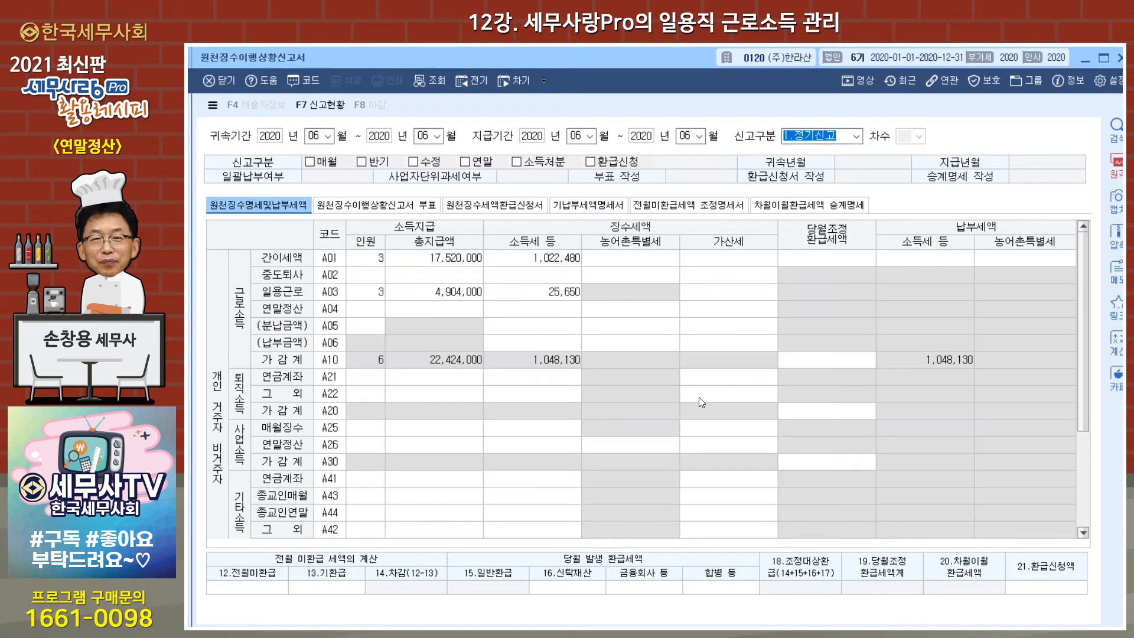
pyautogui.click(368, 294)
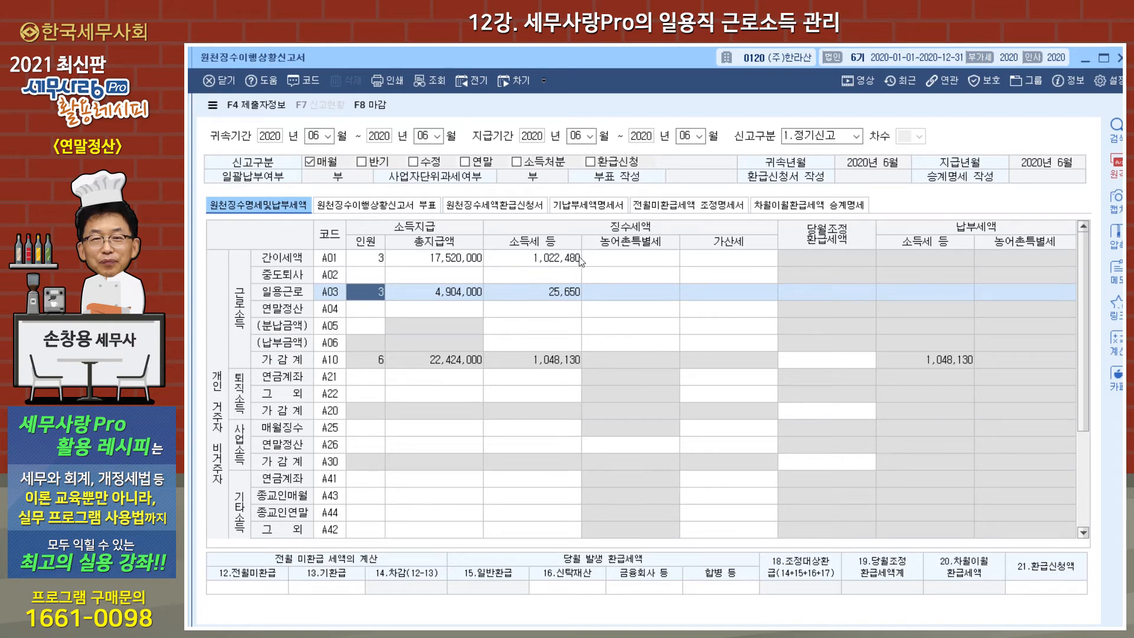
pyautogui.click(1119, 58)
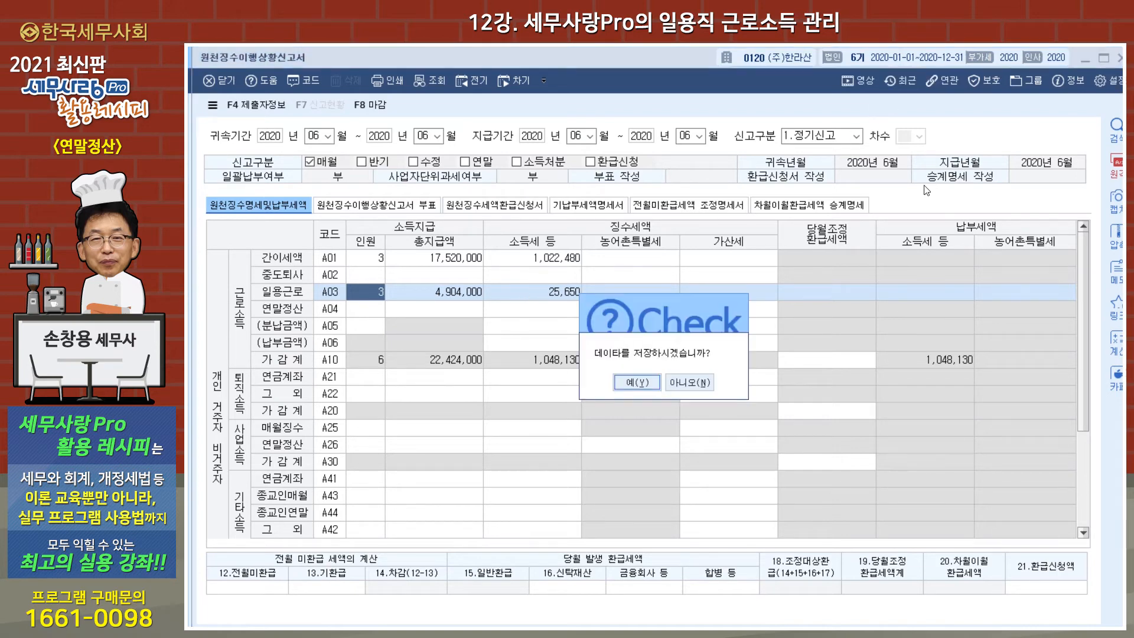
pyautogui.click(651, 379)
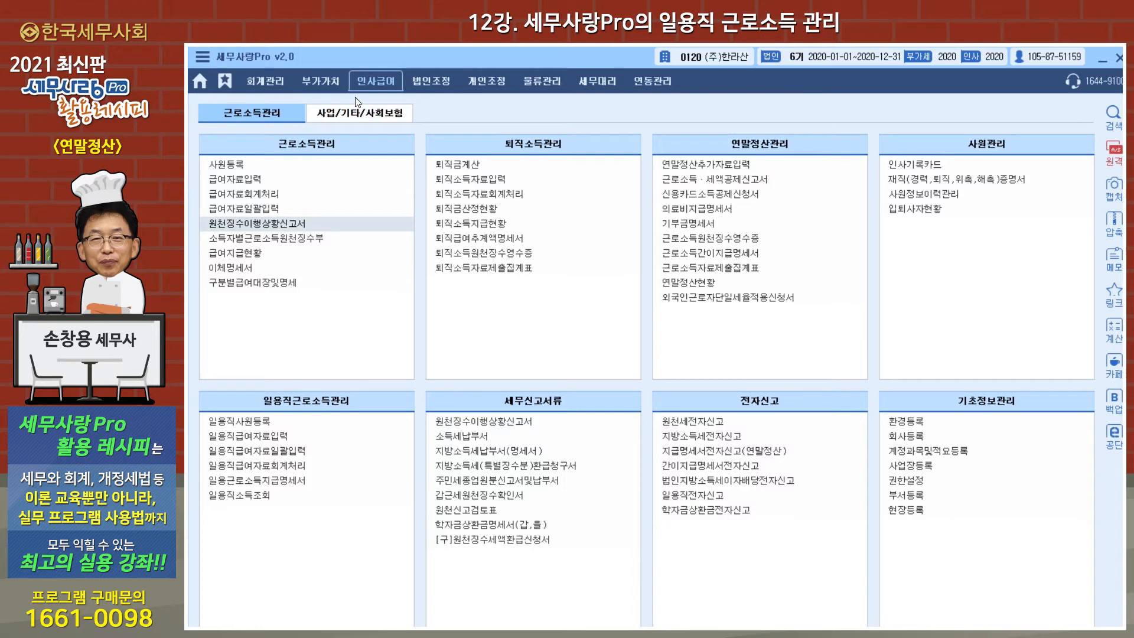
# Open the 근로내용확인신고서 under social insurance management and select workplace 10 (주)한라산
pyautogui.click(363, 115)
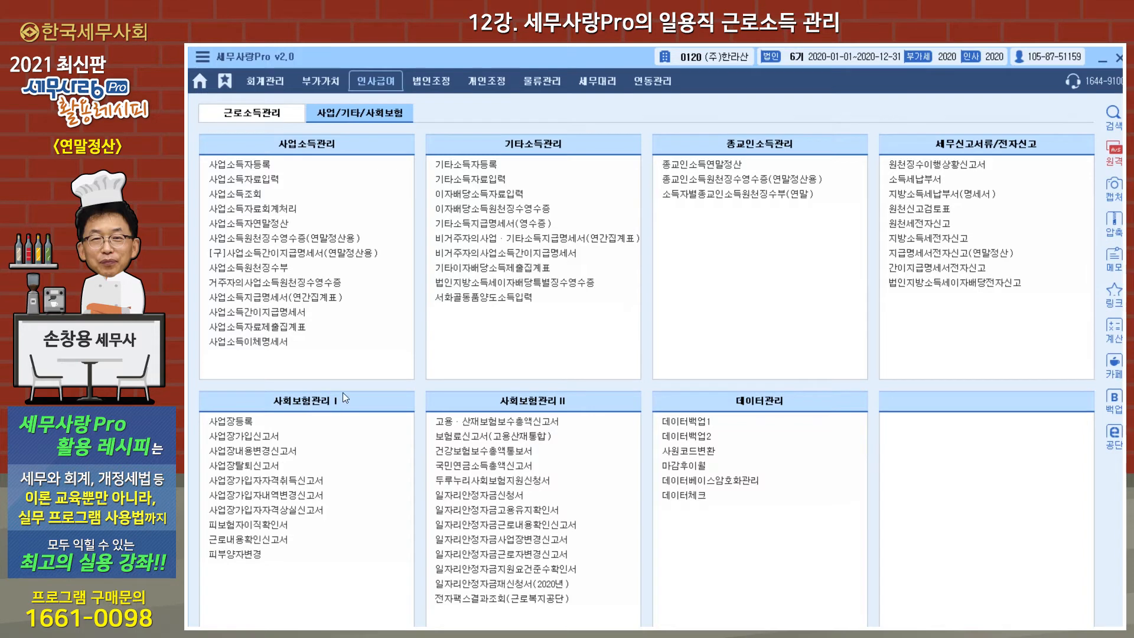
pyautogui.click(240, 541)
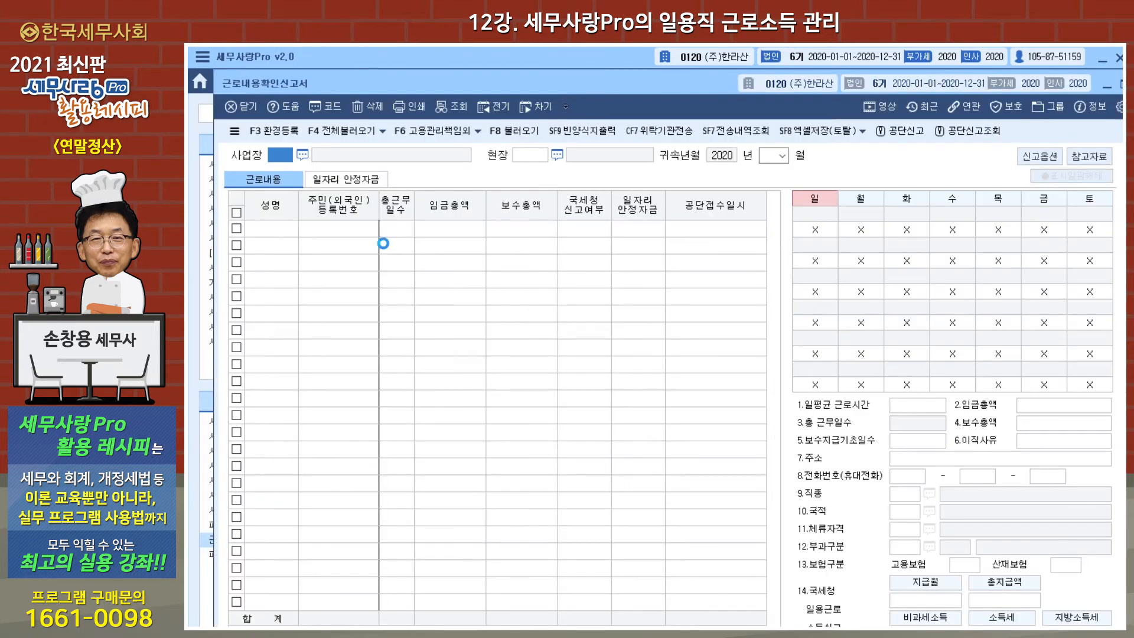
pyautogui.moveTo(581, 90); pyautogui.dragTo(572, 67)
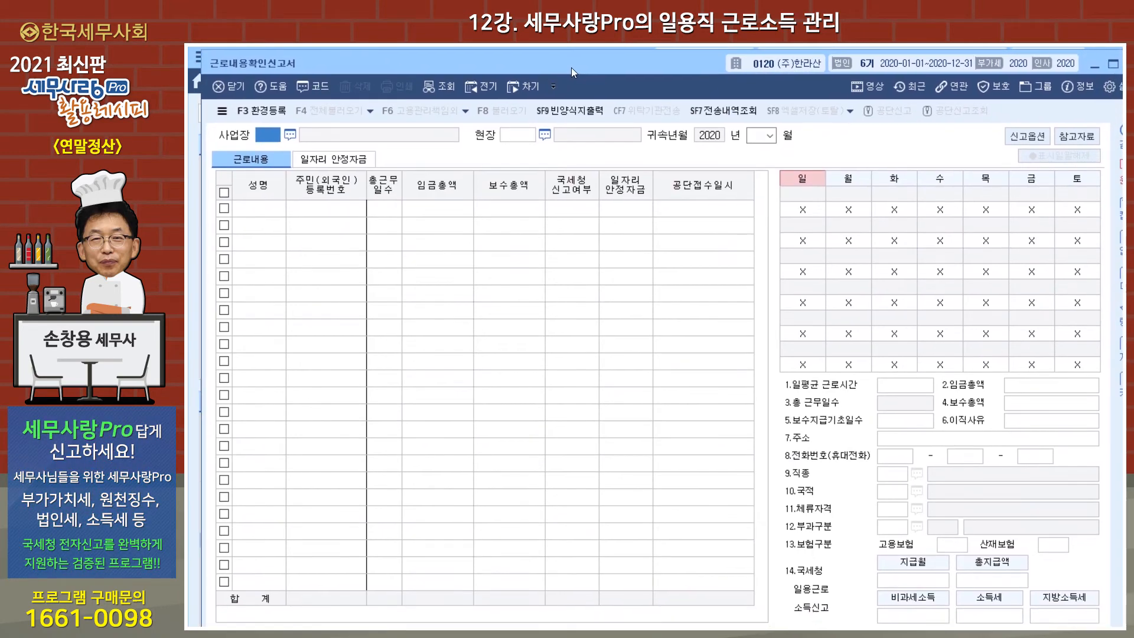
pyautogui.click(290, 135)
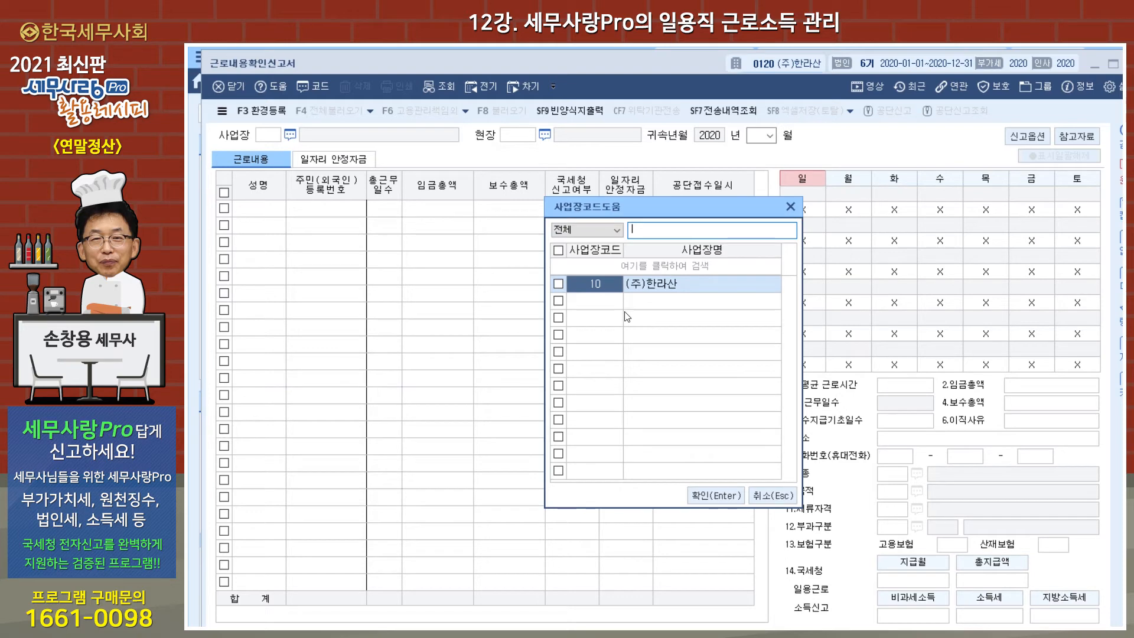
pyautogui.click(710, 497)
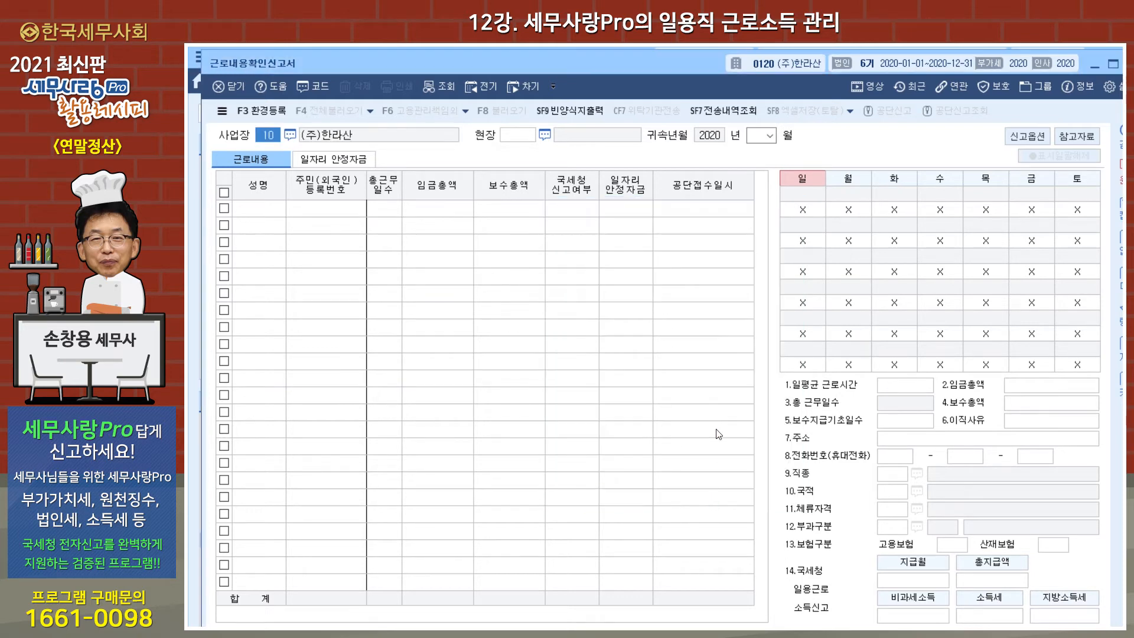
# Open 사업장등록, examine the workplace's main registration and social insurance details, and return to the 근로내용확인신고서
pyautogui.moveTo(615, 65); pyautogui.dragTo(612, 83)
pyautogui.press('Escape')
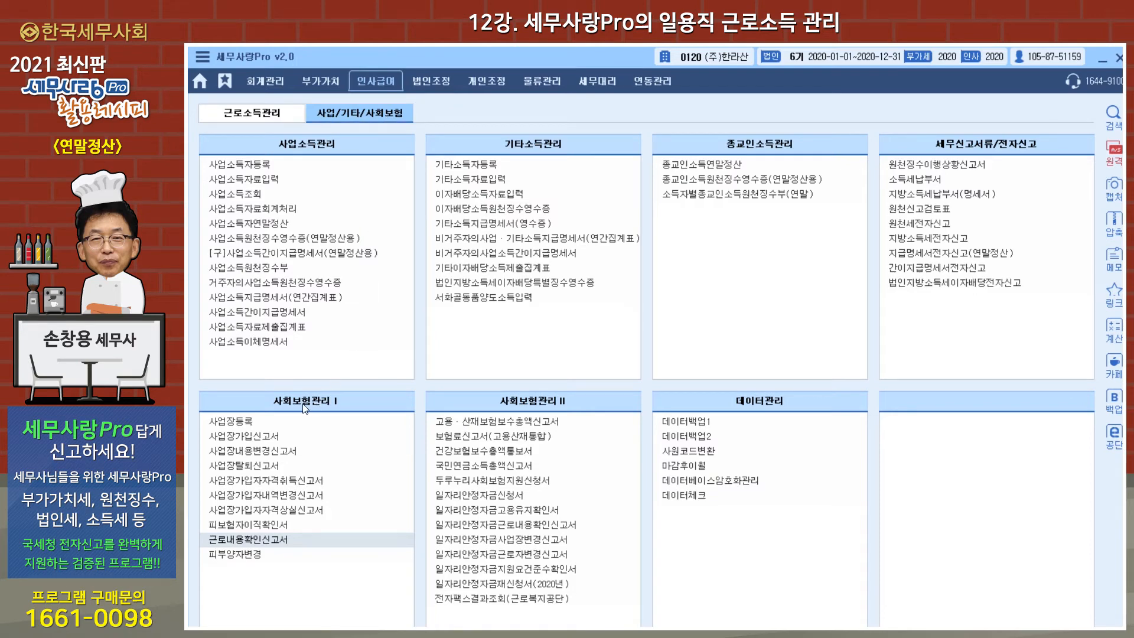
pyautogui.click(250, 427)
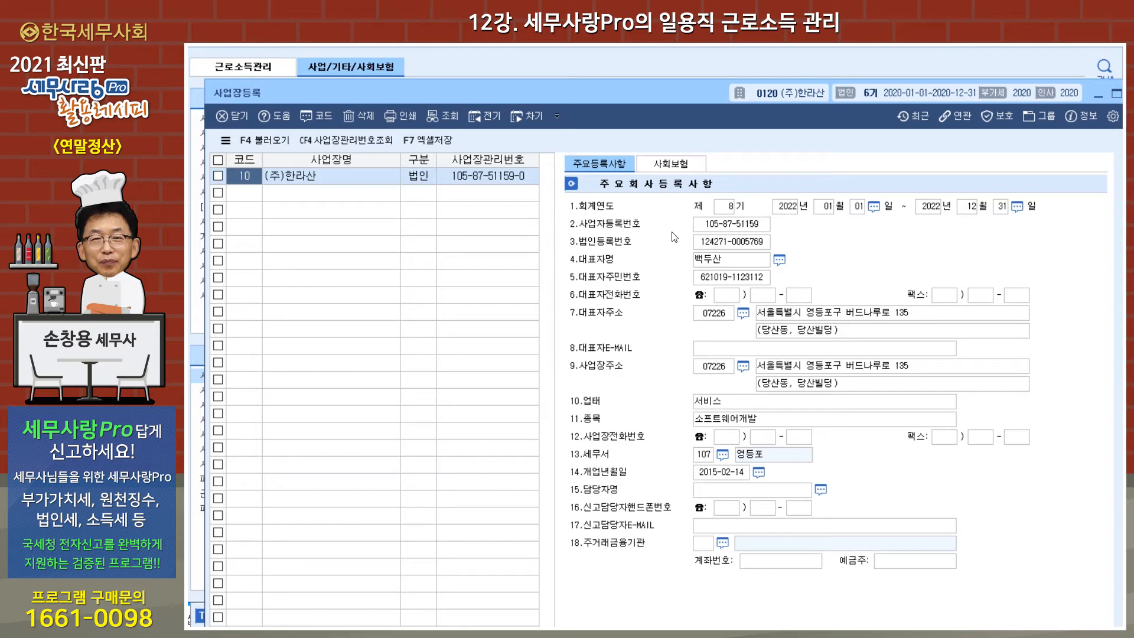
pyautogui.click(674, 168)
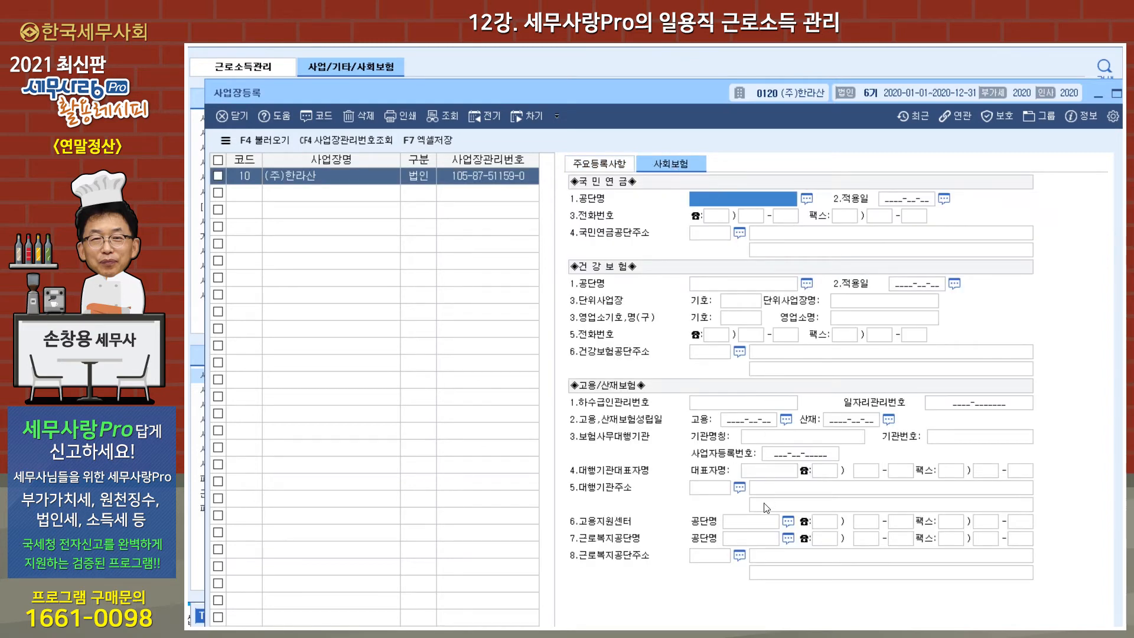
pyautogui.click(608, 167)
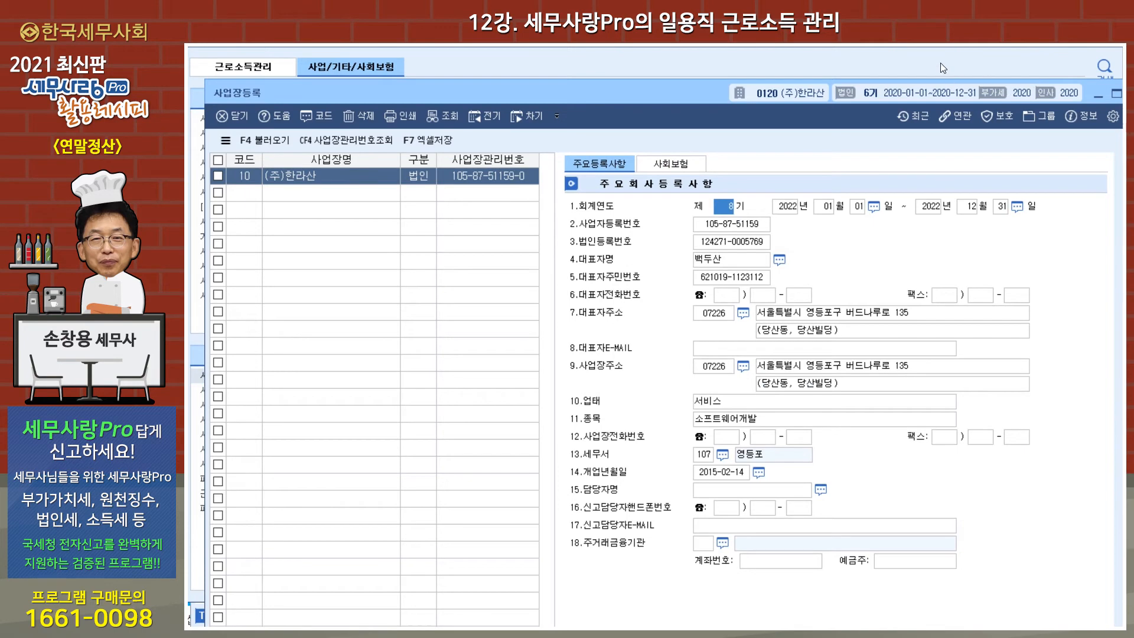
pyautogui.press('Escape')
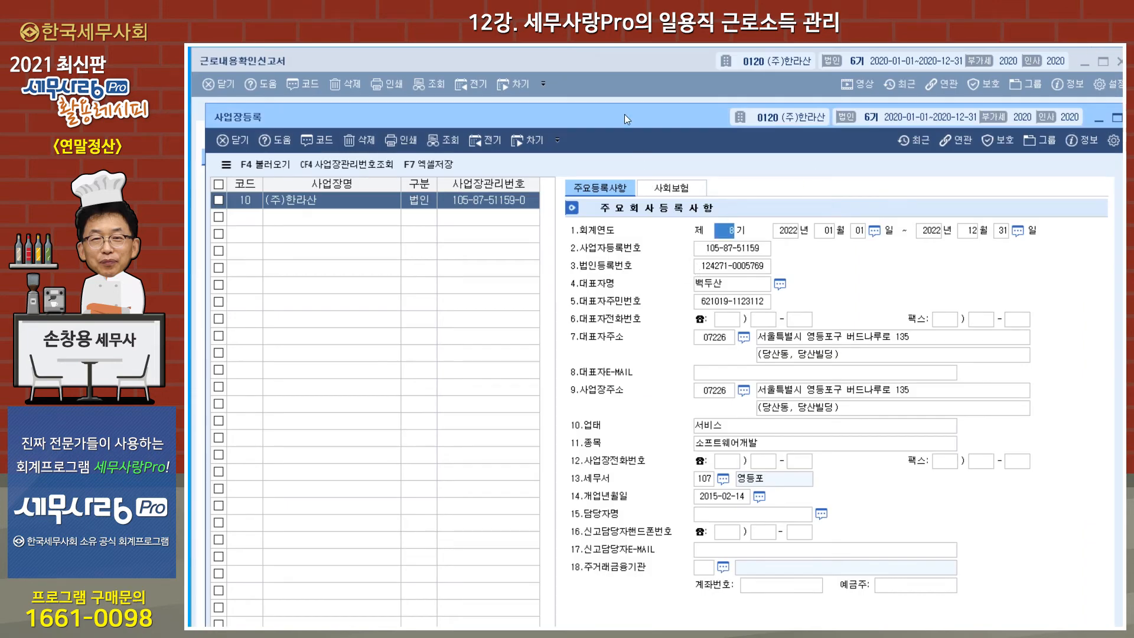
pyautogui.moveTo(679, 114); pyautogui.dragTo(657, 122)
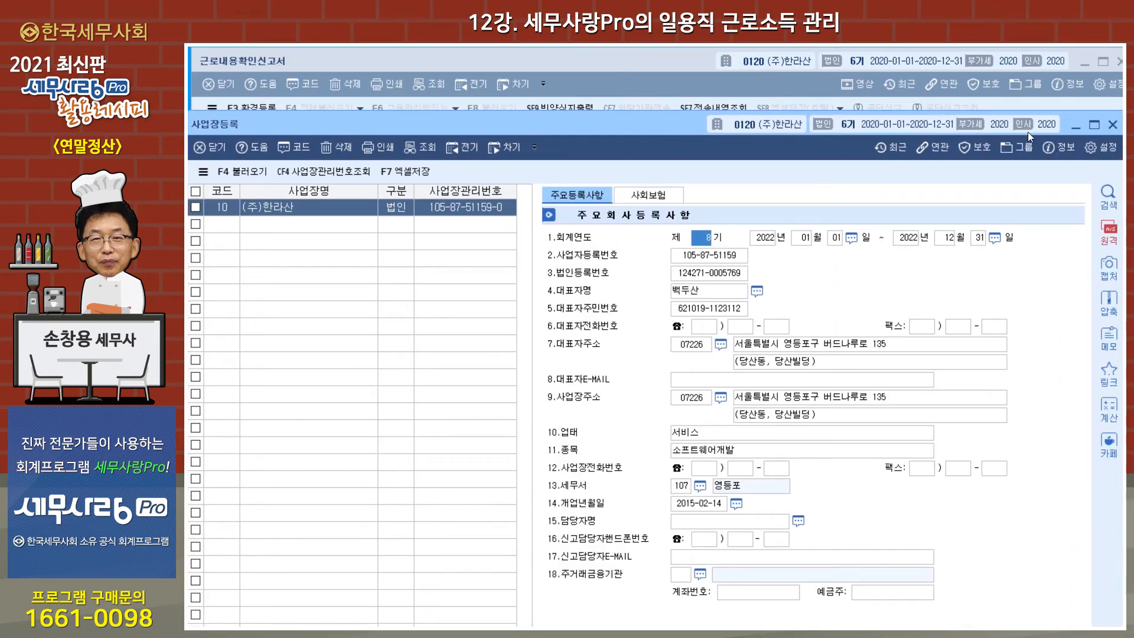
pyautogui.click(1113, 124)
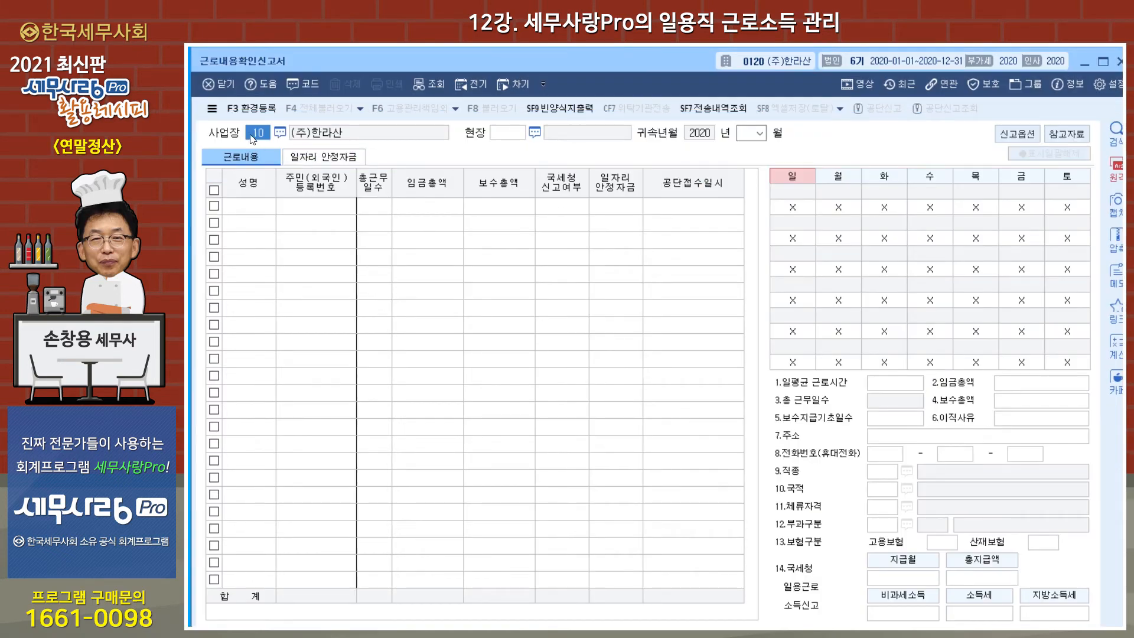
# Set the attribution month to 2020-06, load fresh work data instead of the saved data, and check the second and third workers' details
pyautogui.press('Return')
pyautogui.press('Return')
pyautogui.write('6')
pyautogui.press('Return')
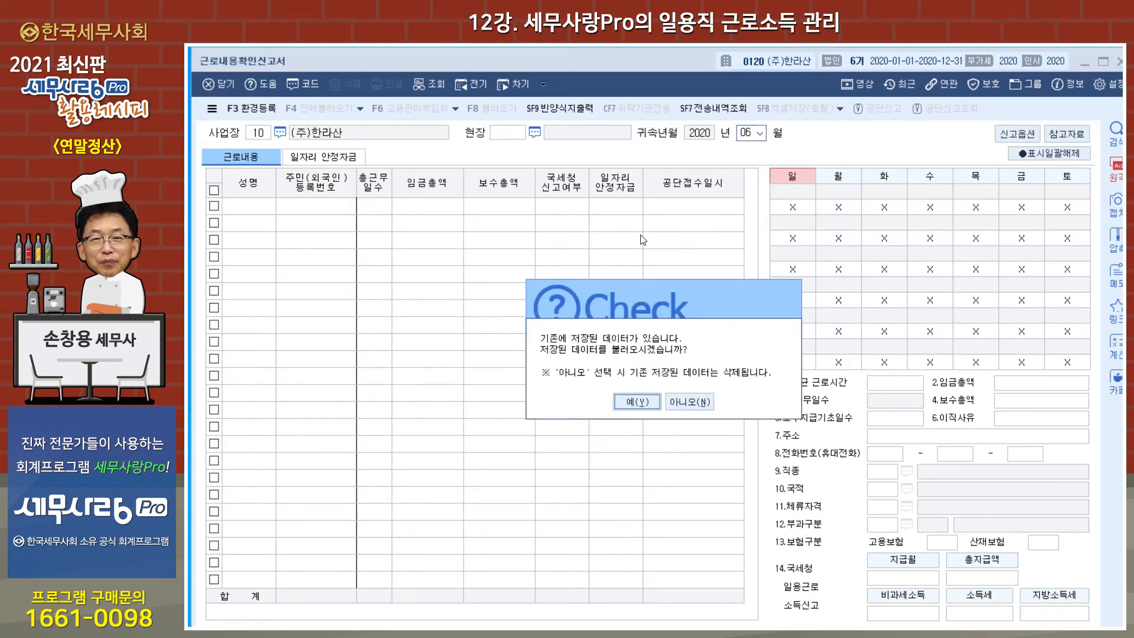
pyautogui.click(680, 401)
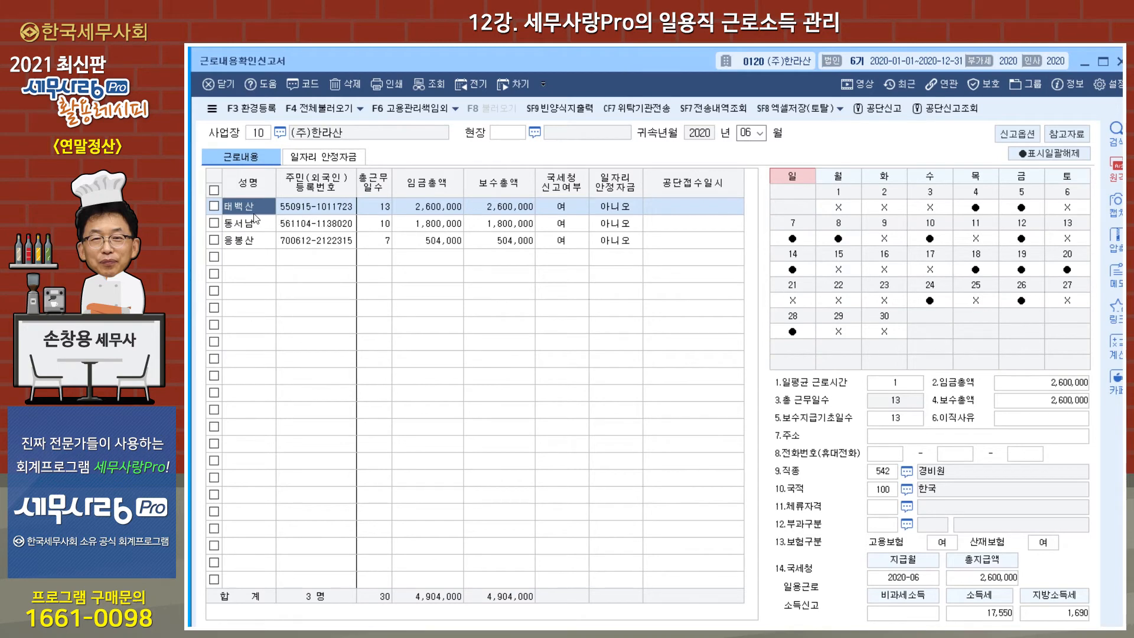
pyautogui.click(254, 228)
pyautogui.click(256, 242)
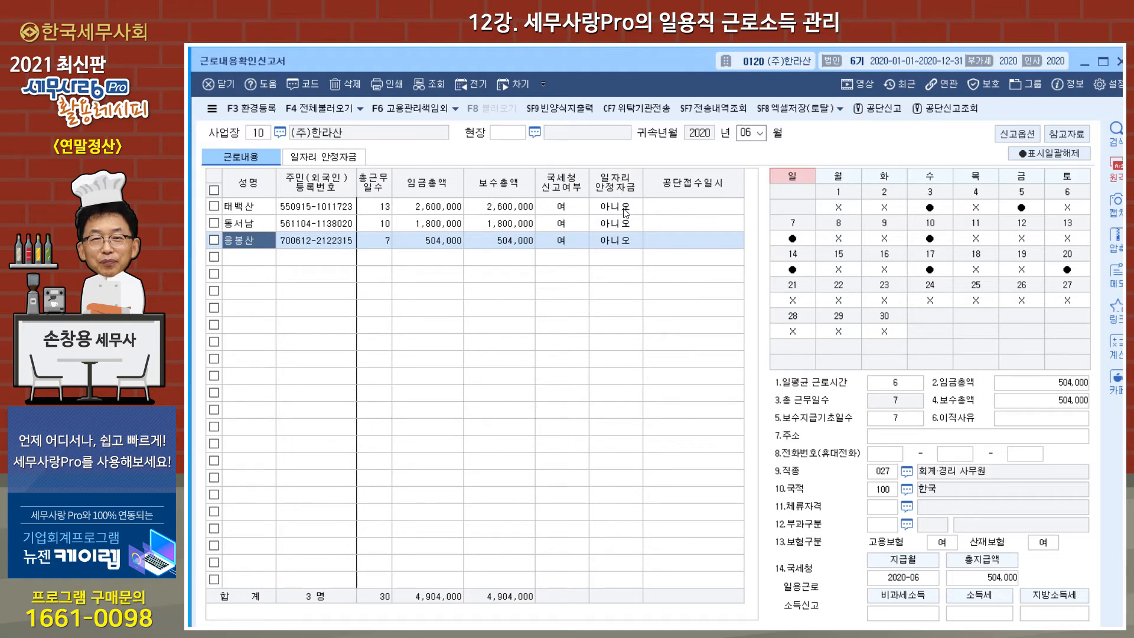
# Set 일자리안정자금 to 1.예 for the second and third workers
pyautogui.click(624, 226)
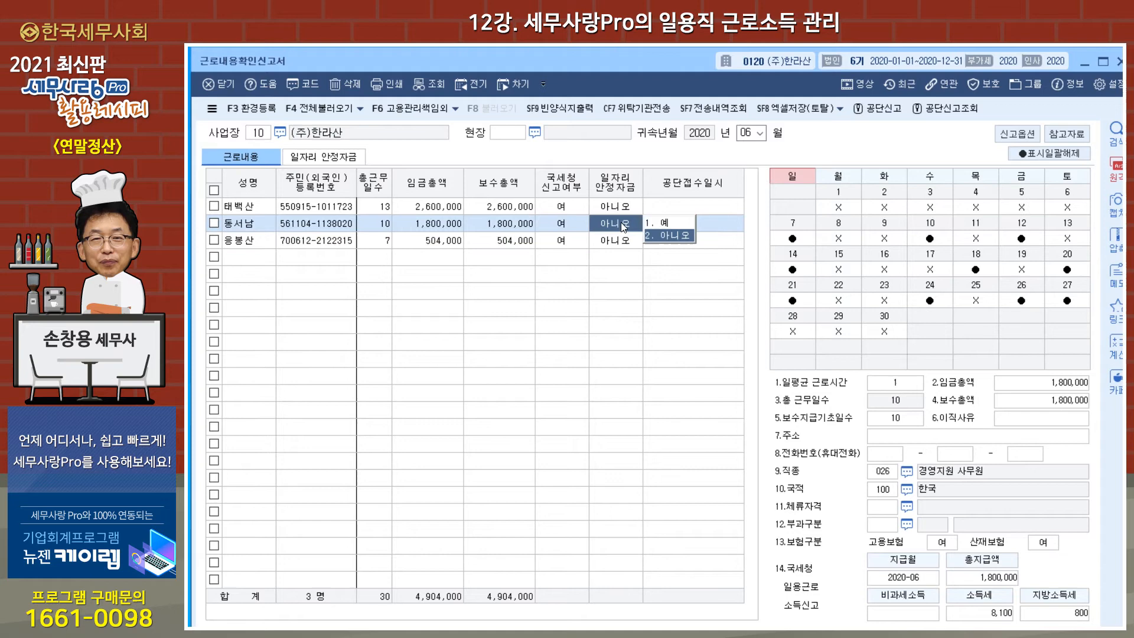
pyautogui.click(671, 225)
pyautogui.click(627, 244)
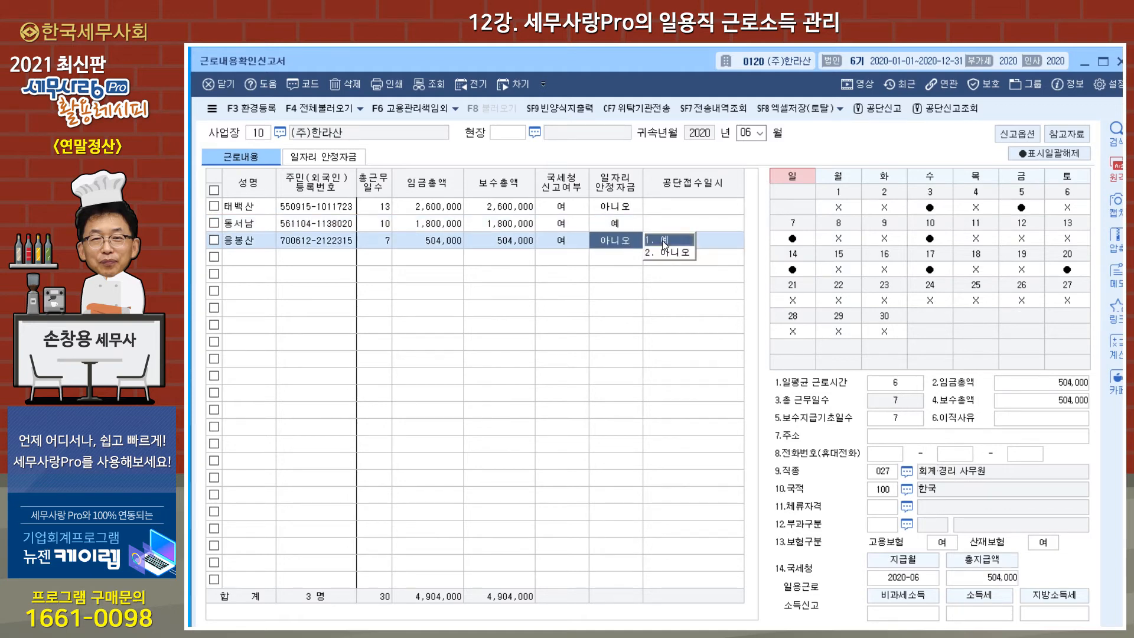
pyautogui.click(661, 239)
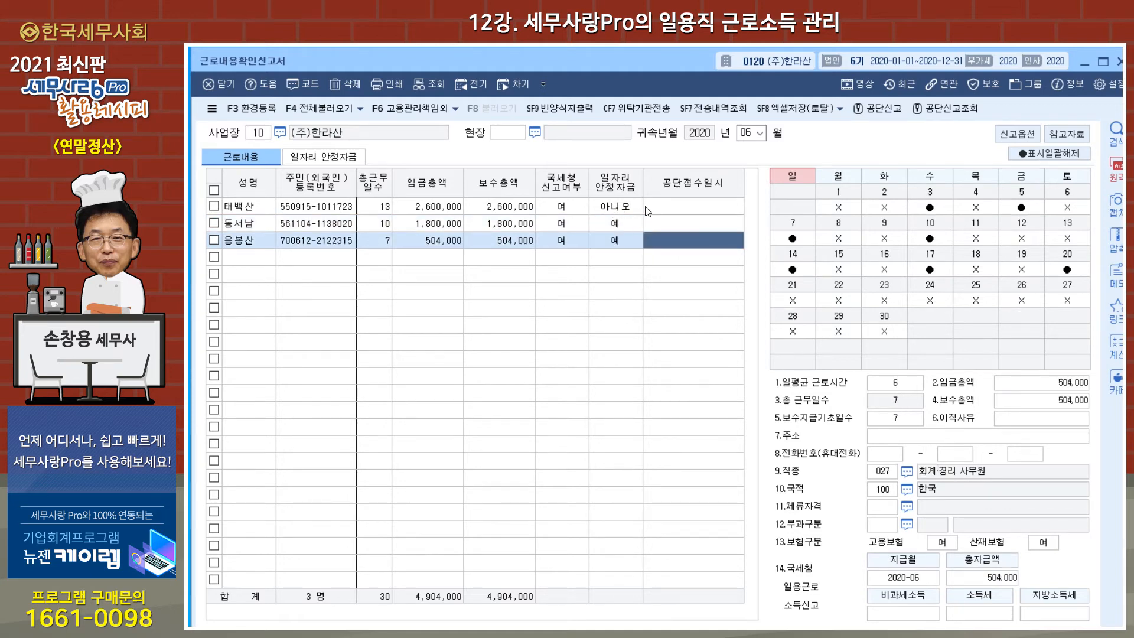
# Check the 국세청 신고여부 setting for each of the three workers and close the 근로내용확인신고서
pyautogui.click(572, 210)
pyautogui.click(572, 223)
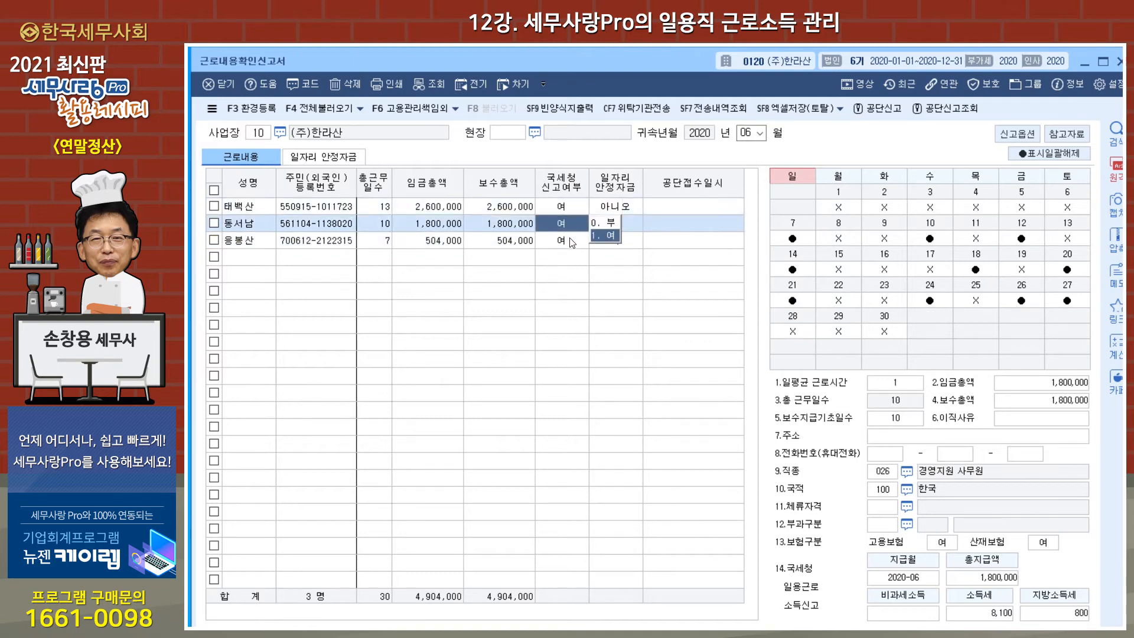
pyautogui.click(570, 238)
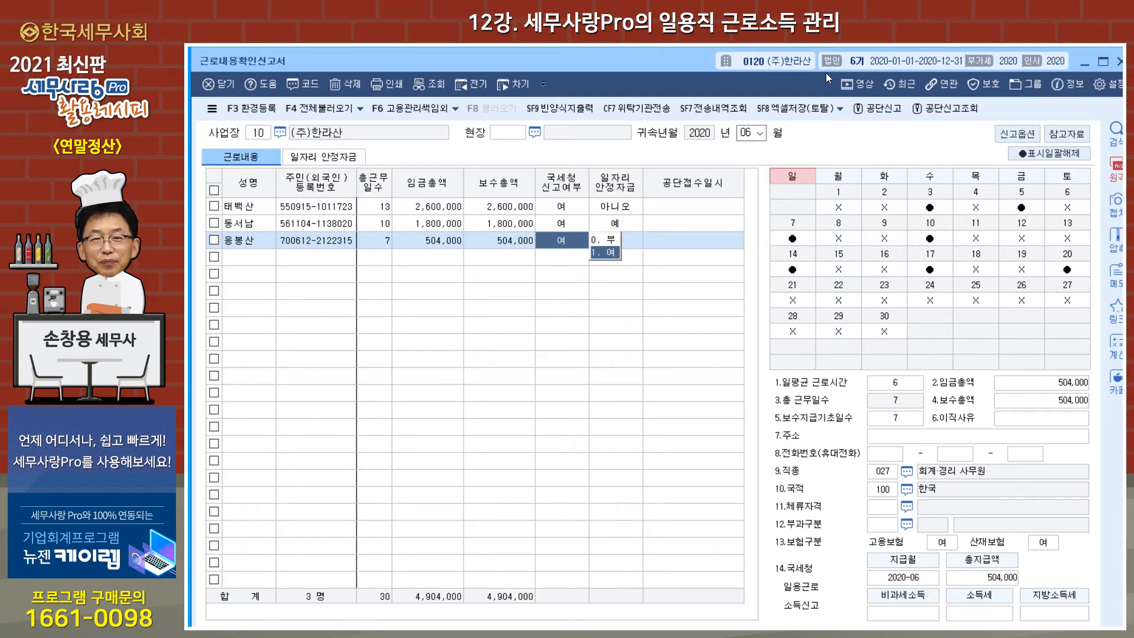
pyautogui.moveTo(672, 60); pyautogui.dragTo(665, 62)
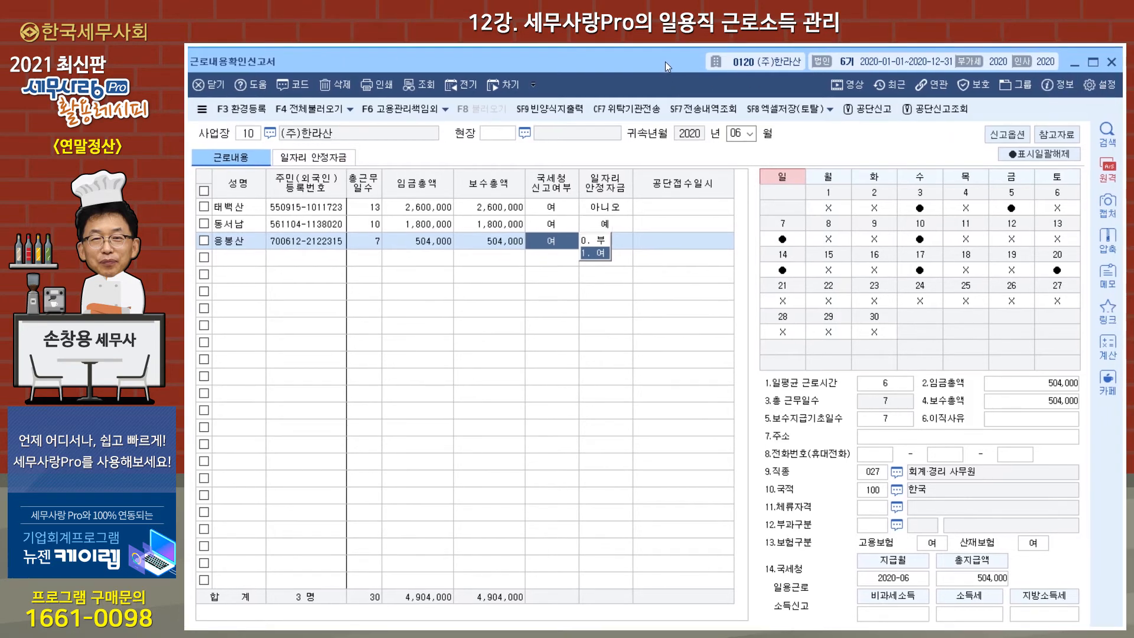
pyautogui.click(1112, 62)
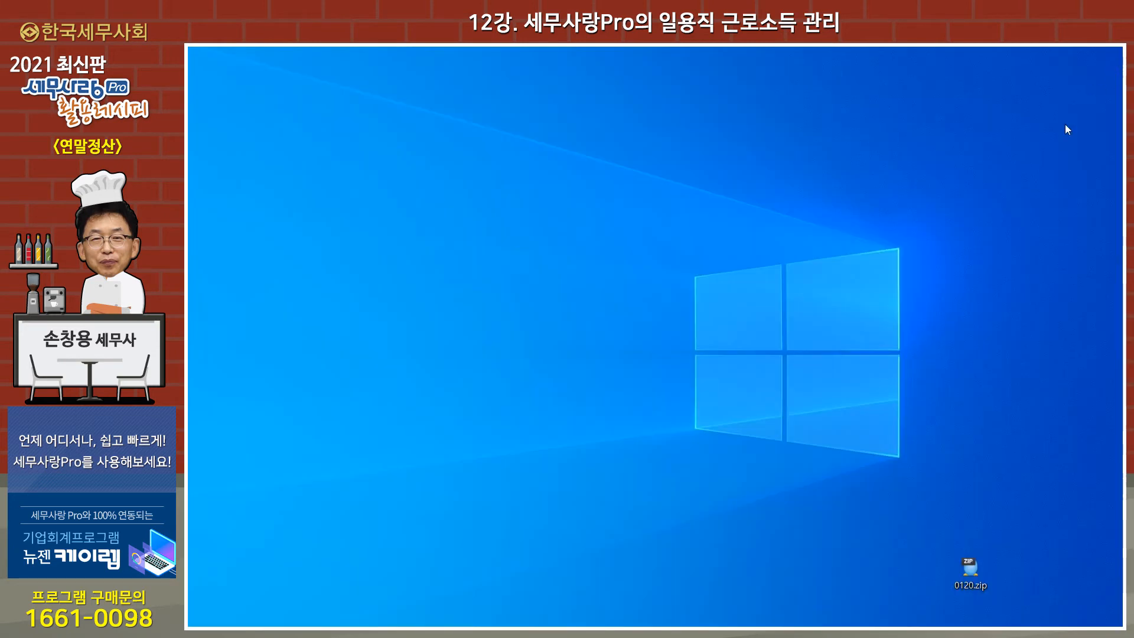
# Open the 일용근로소득지급명세서 from daily worker income management and load payment quarter 2.2/4분기(4월-6월)
pyautogui.click(574, 625)
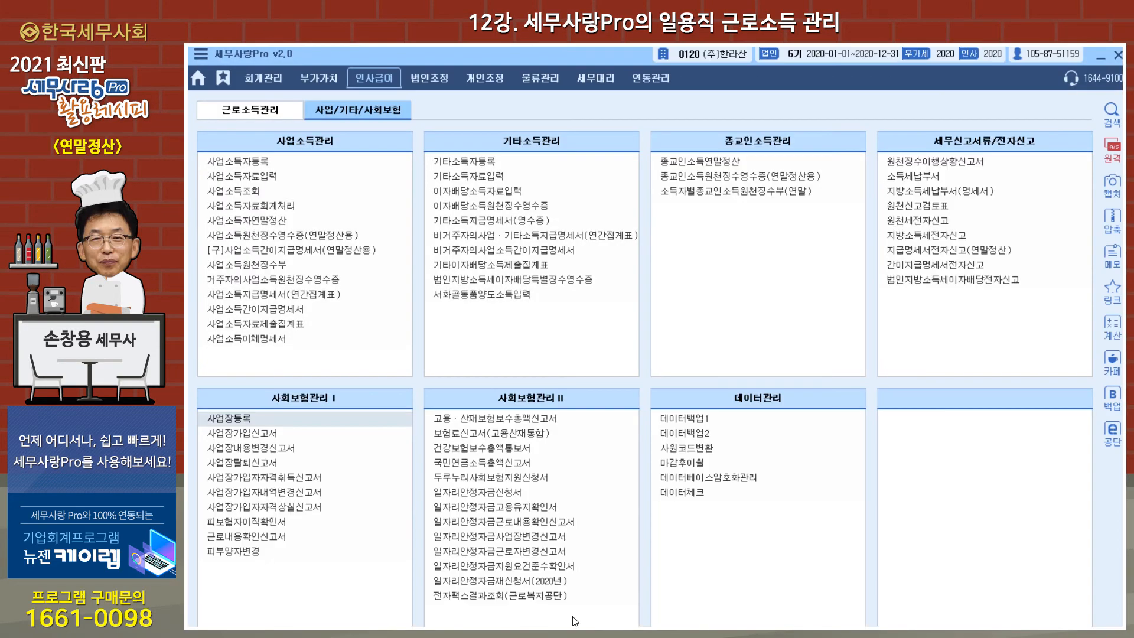
pyautogui.click(251, 106)
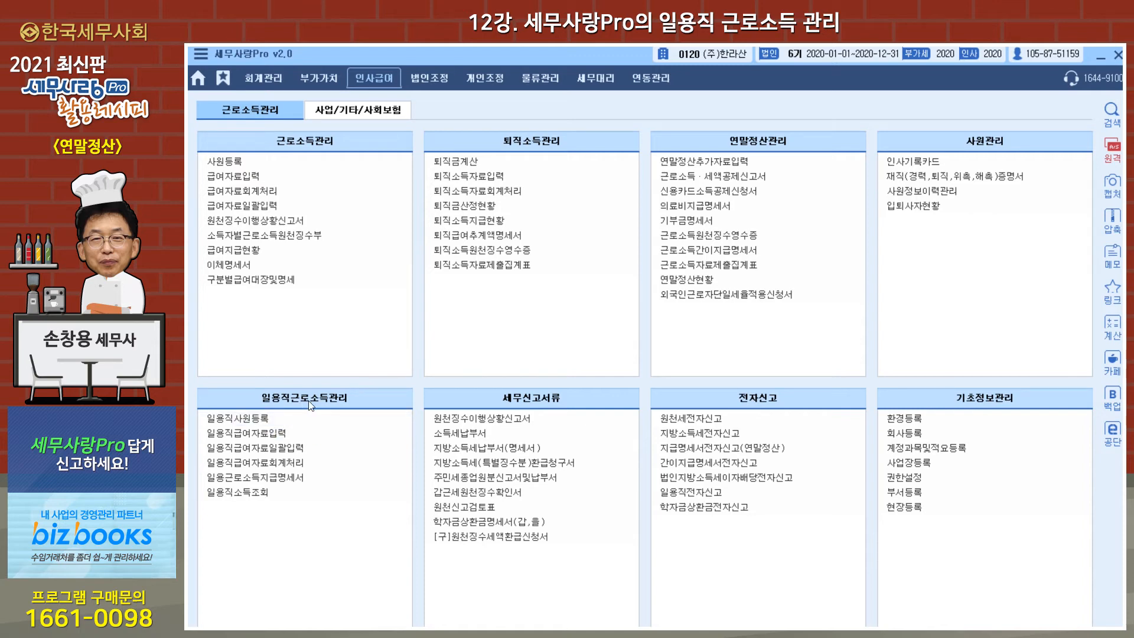
pyautogui.click(290, 482)
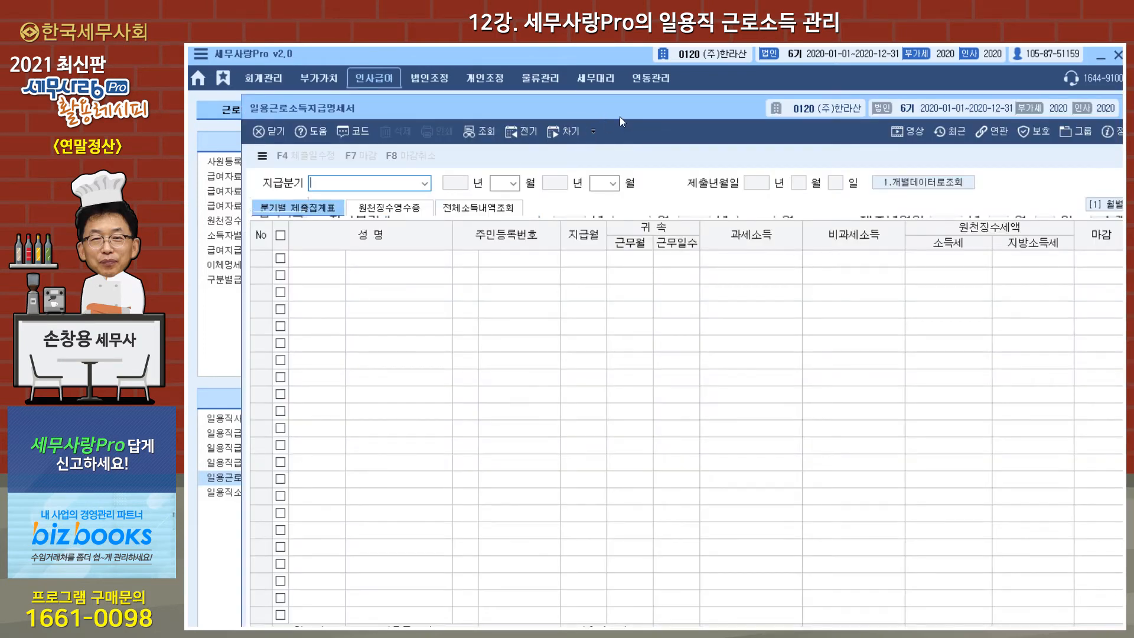
pyautogui.doubleClick(619, 116)
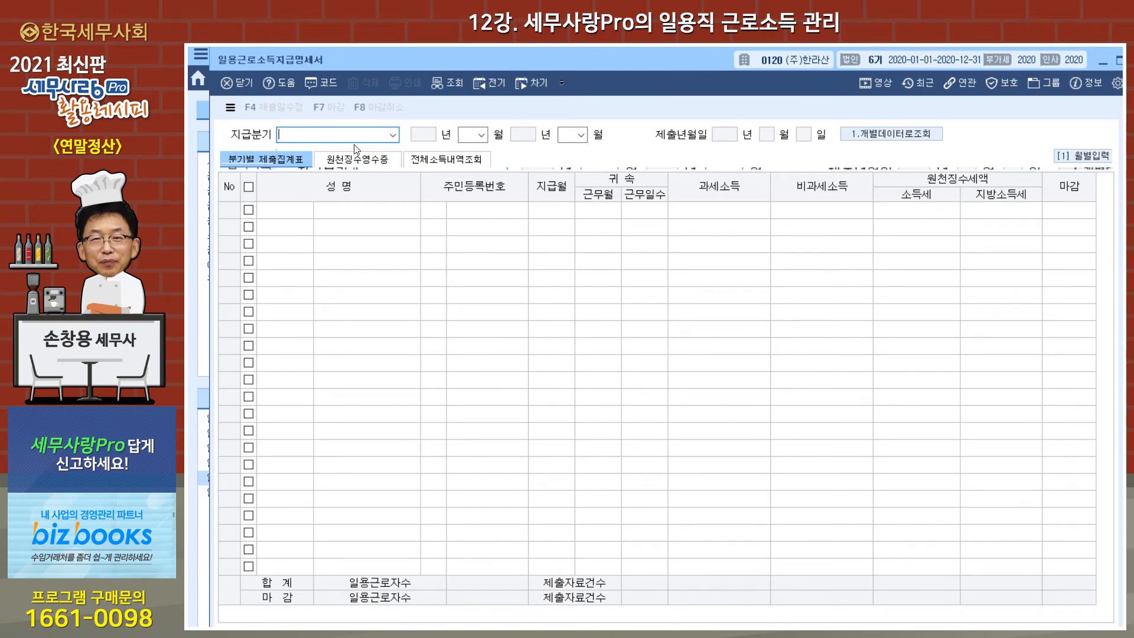
pyautogui.click(393, 135)
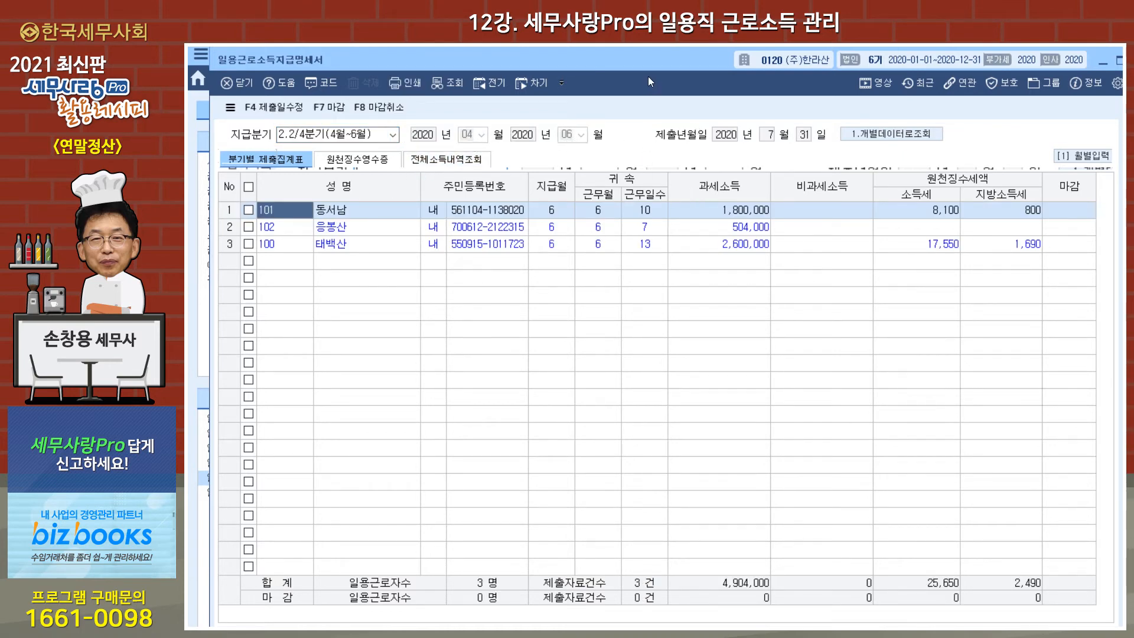
pyautogui.moveTo(651, 58); pyautogui.dragTo(644, 58)
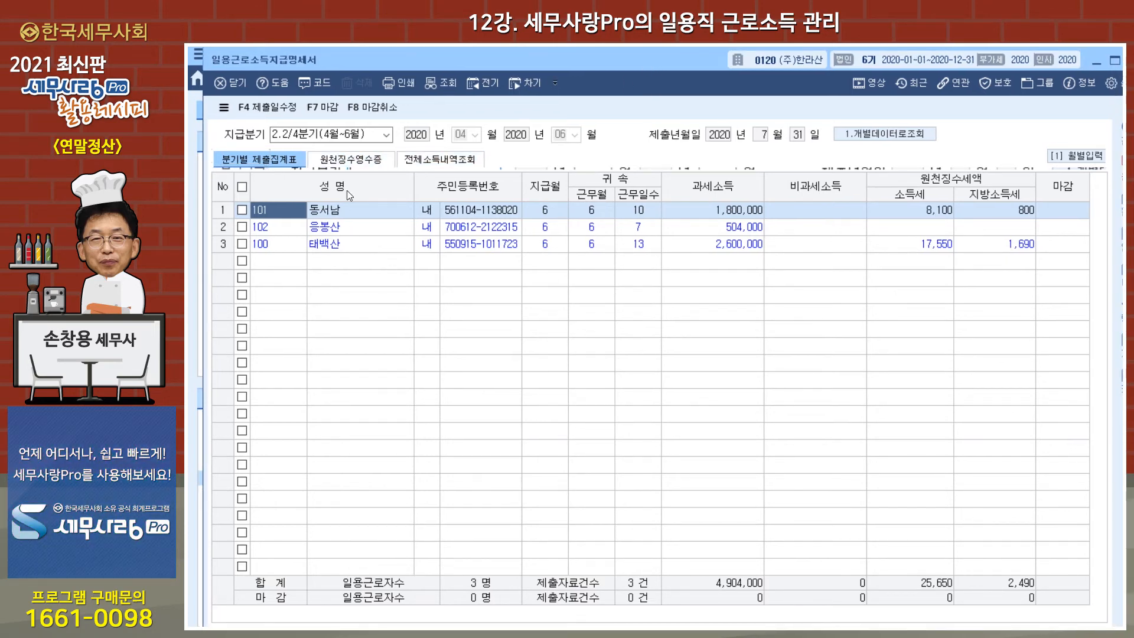
# Review the statement's 원천징수영수증 and 전체소득내역조회 views, and return to the 분기별 제출집계표
pyautogui.click(353, 162)
pyautogui.click(444, 162)
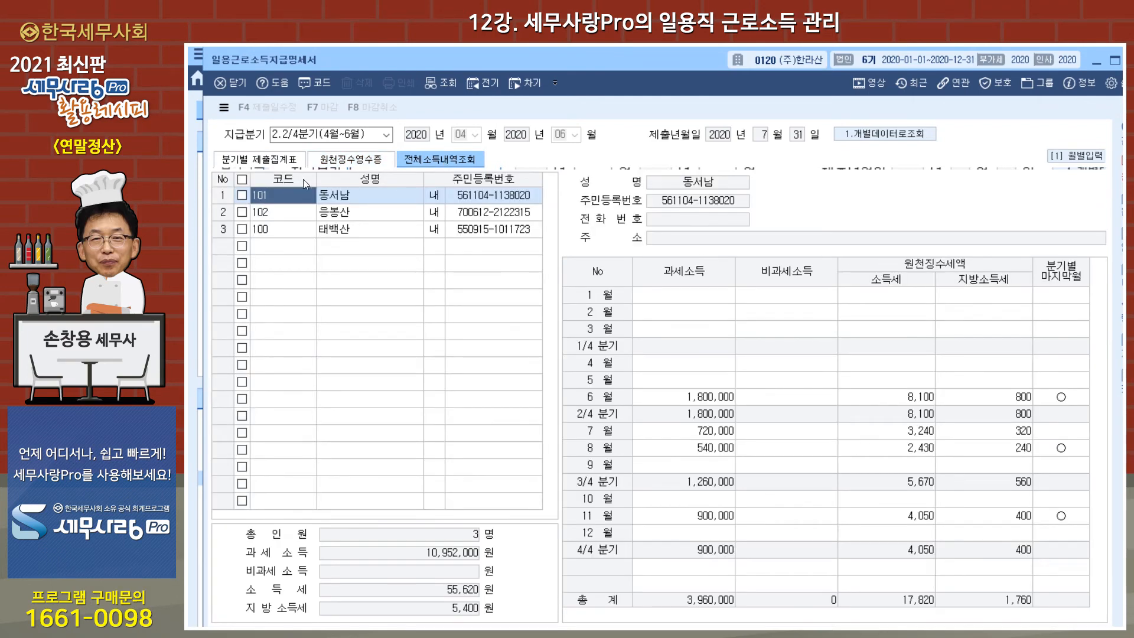
pyautogui.click(278, 164)
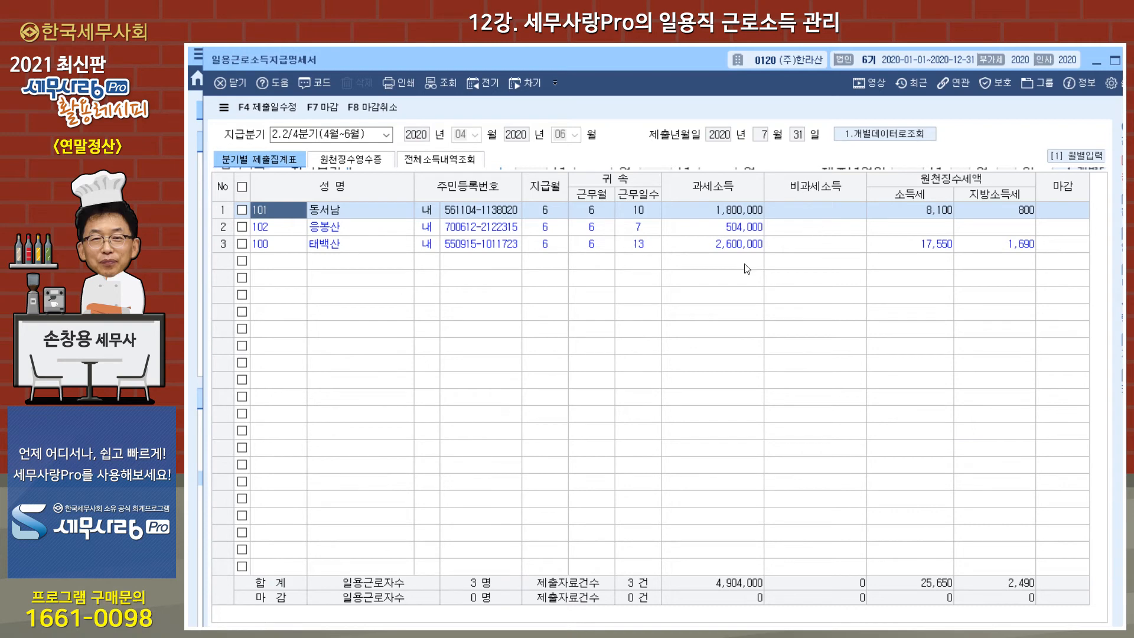
# Finalize (마감) all data in the second-quarter 일용근로소득지급명세서 and close the statement
pyautogui.click(336, 108)
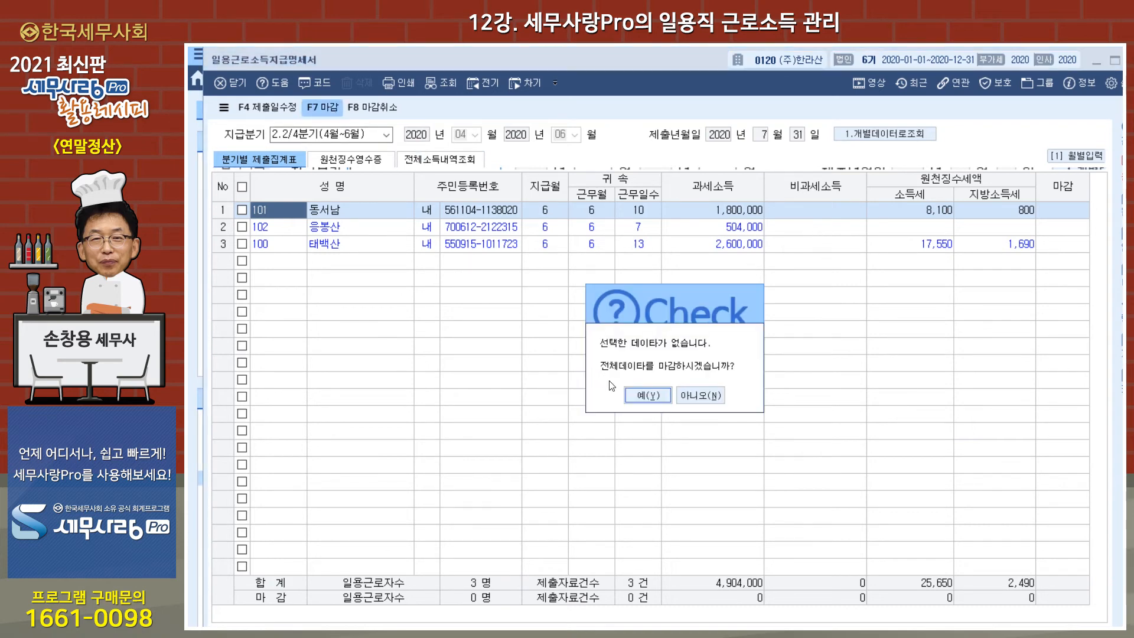
pyautogui.click(649, 398)
pyautogui.click(675, 384)
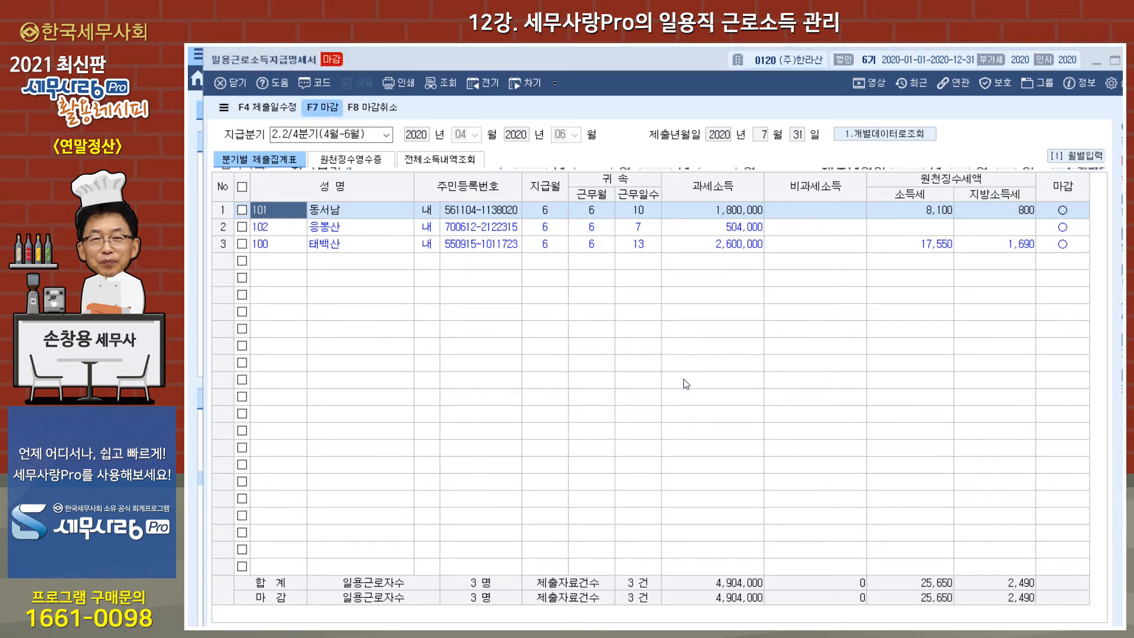
pyautogui.moveTo(670, 65); pyautogui.dragTo(668, 105)
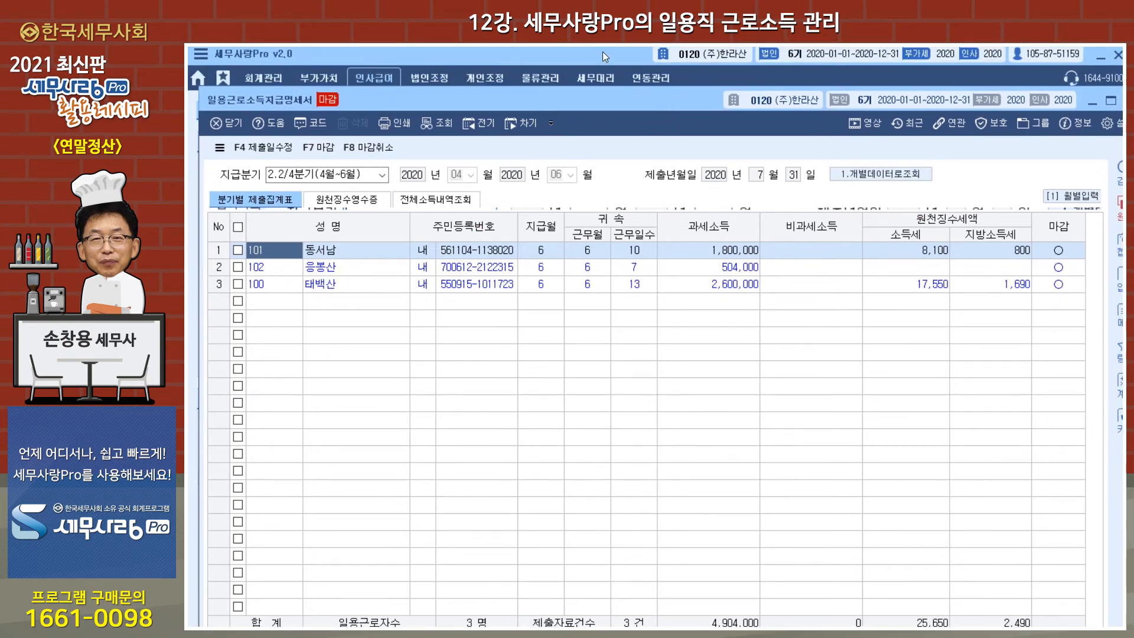
pyautogui.press('Escape')
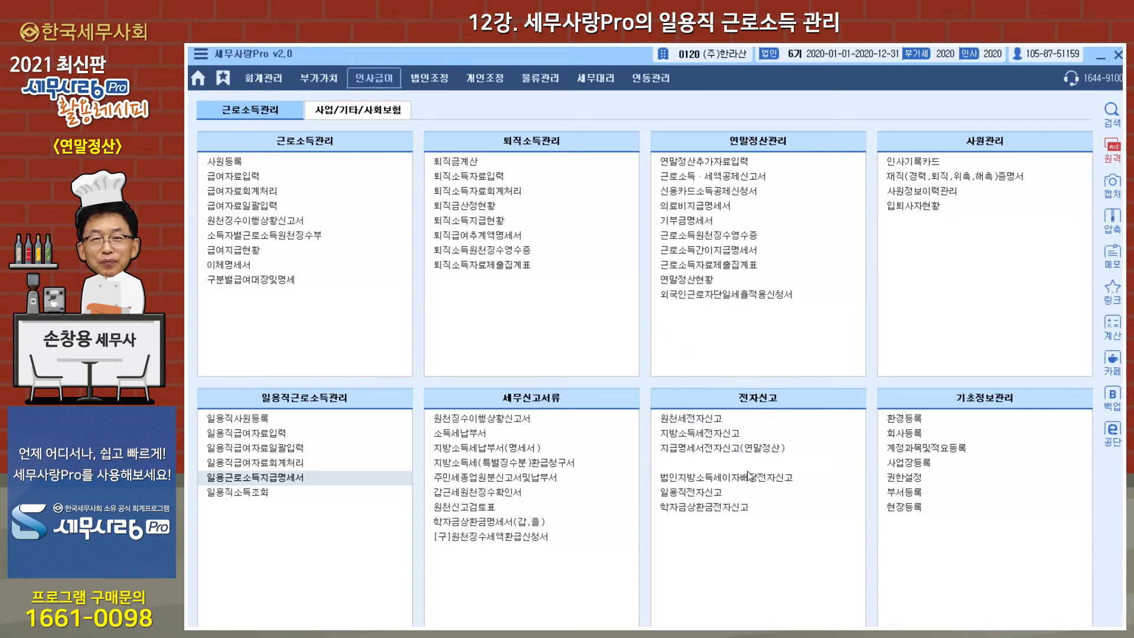
# Open 일용직전자신고, agree to refresh the 마감 information, and return to the main menu
pyautogui.click(696, 494)
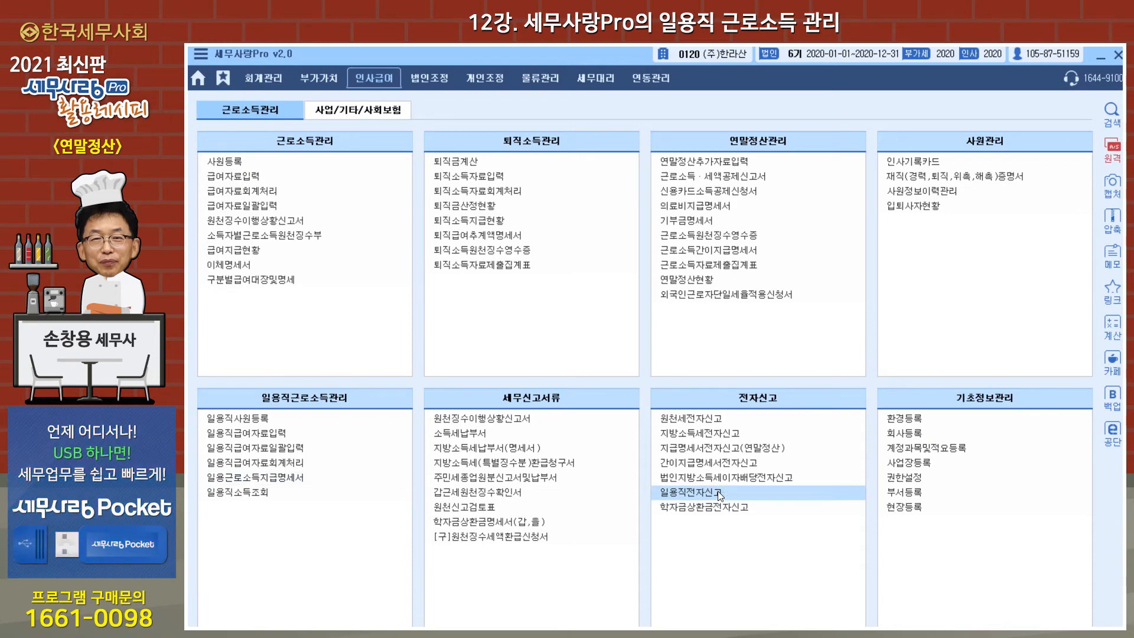
pyautogui.click(720, 494)
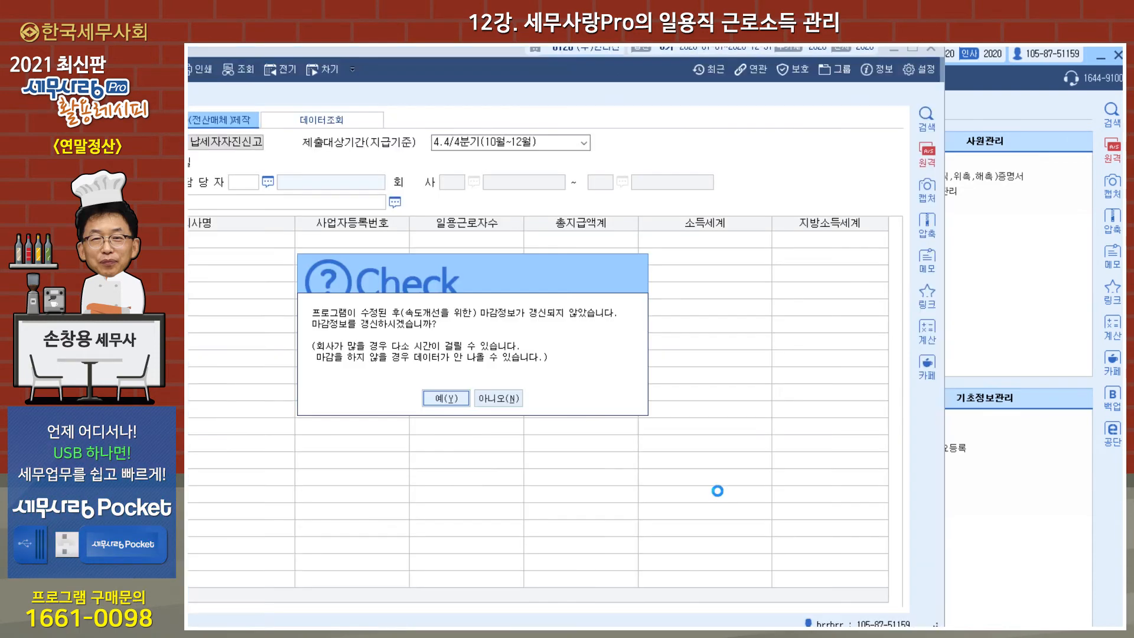
pyautogui.click(446, 398)
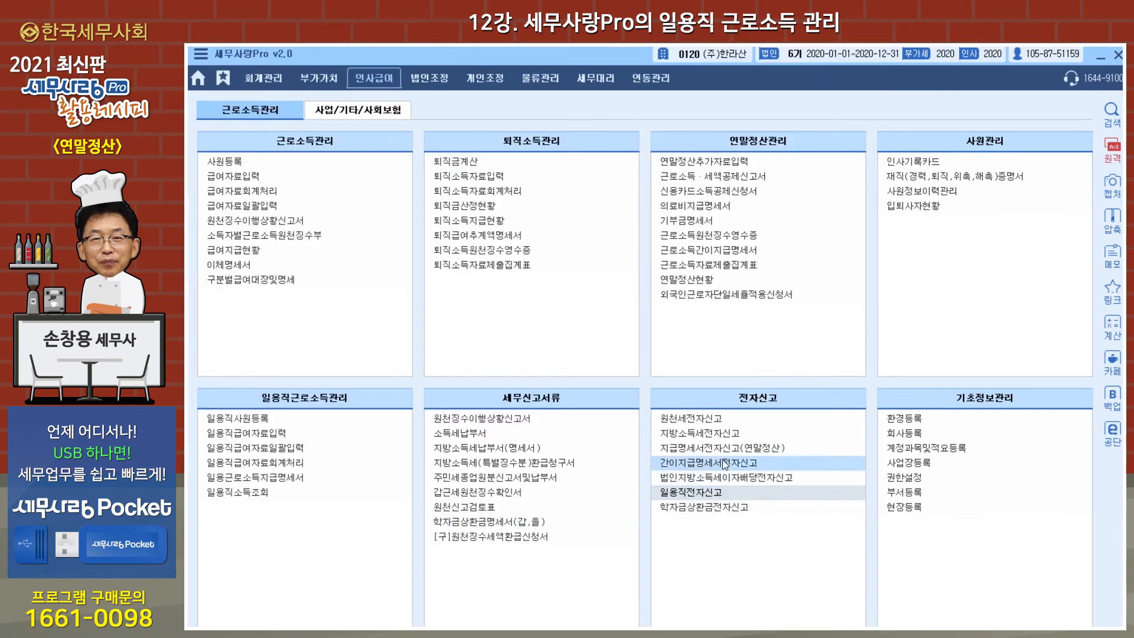
# Reopen the 일용근로소득지급명세서, review the 원천징수영수증 and each worker's 전체소득내역조회, and close it
pyautogui.click(298, 479)
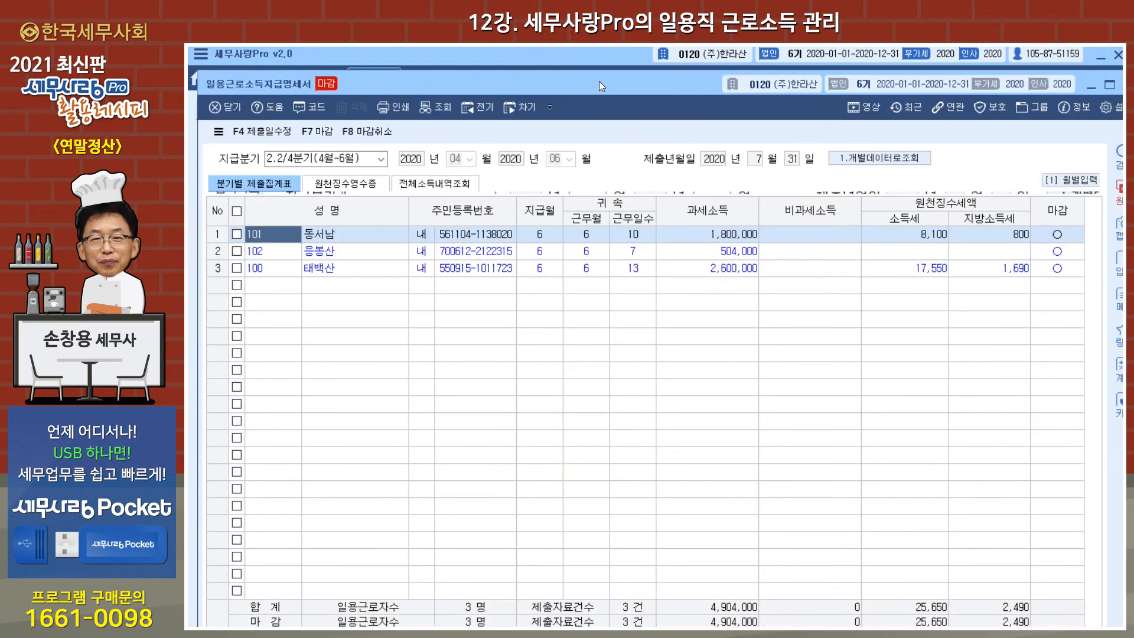
pyautogui.click(354, 175)
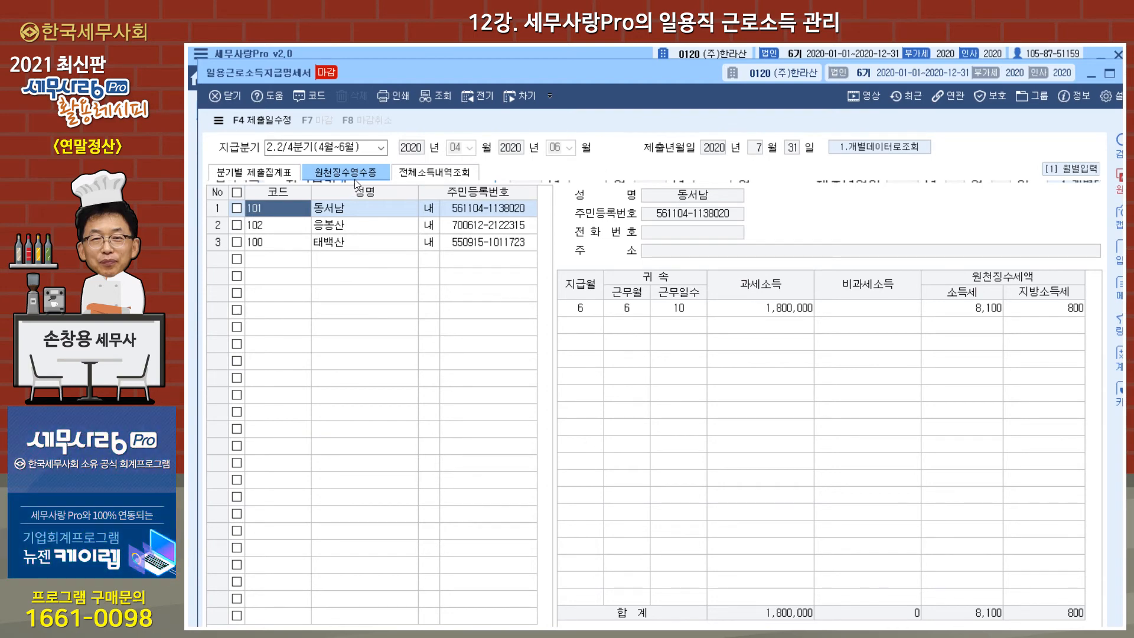
pyautogui.click(441, 173)
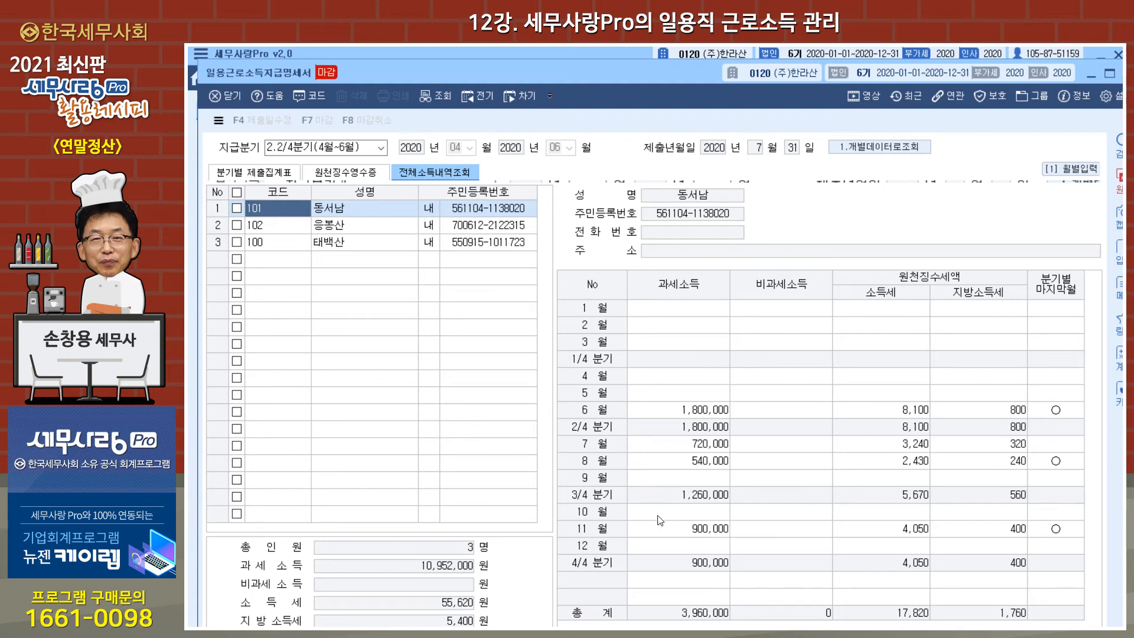
pyautogui.click(371, 232)
pyautogui.click(370, 239)
pyautogui.click(374, 225)
pyautogui.click(375, 211)
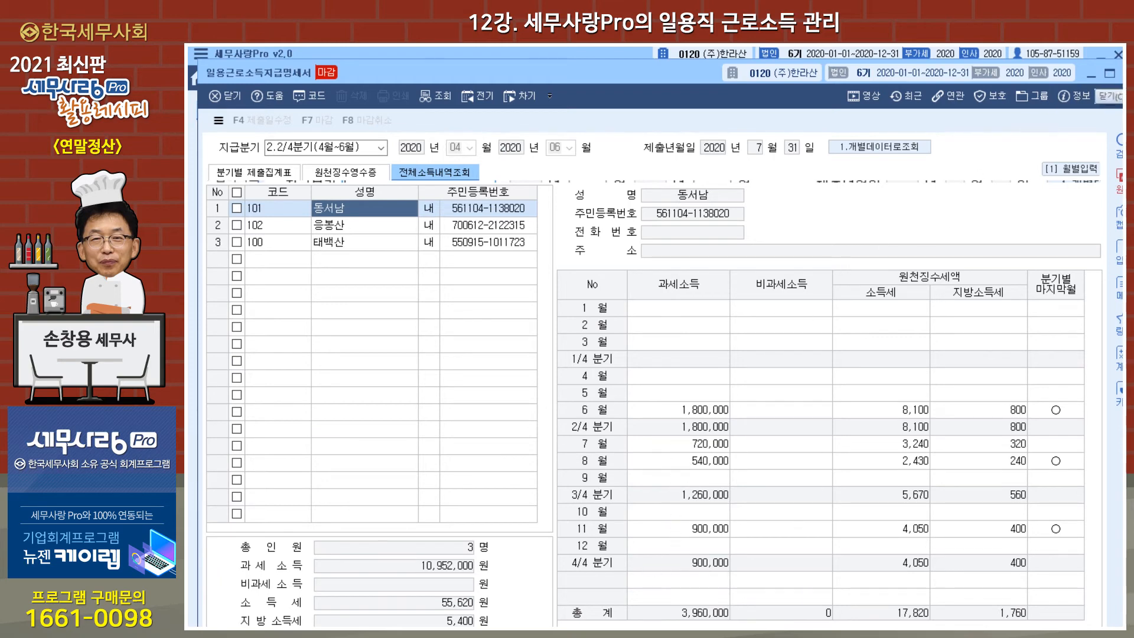
pyautogui.click(1119, 73)
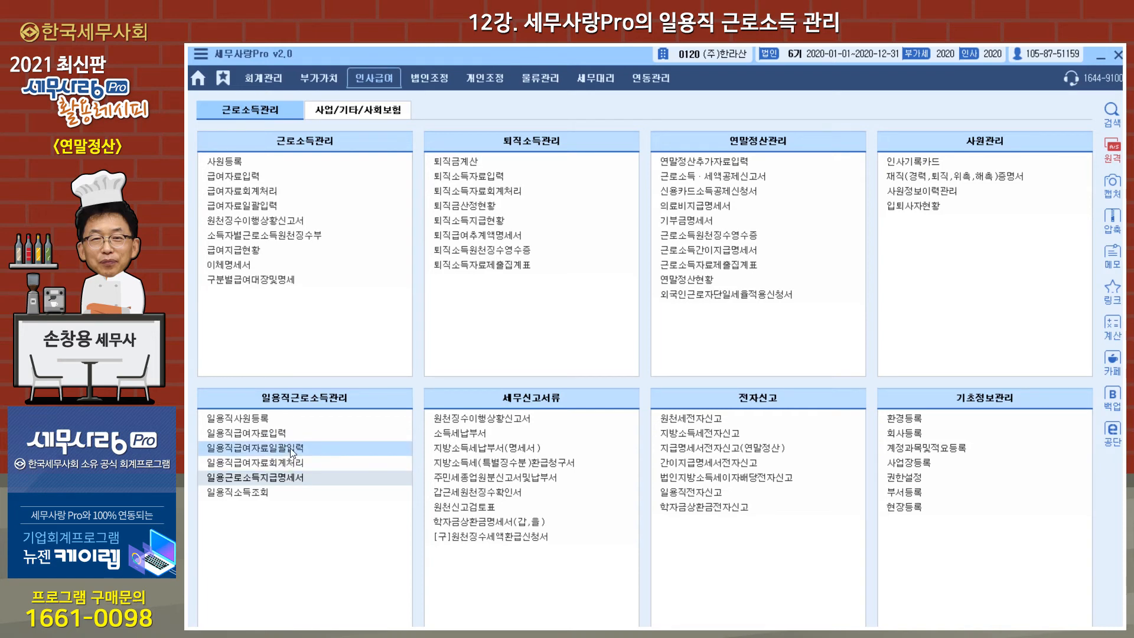
# Try opening 일용직급여자료일괄입력 and check the options for 일용직 급여 입력 방식 in the 인사급여 section of 환경등록
pyautogui.click(292, 449)
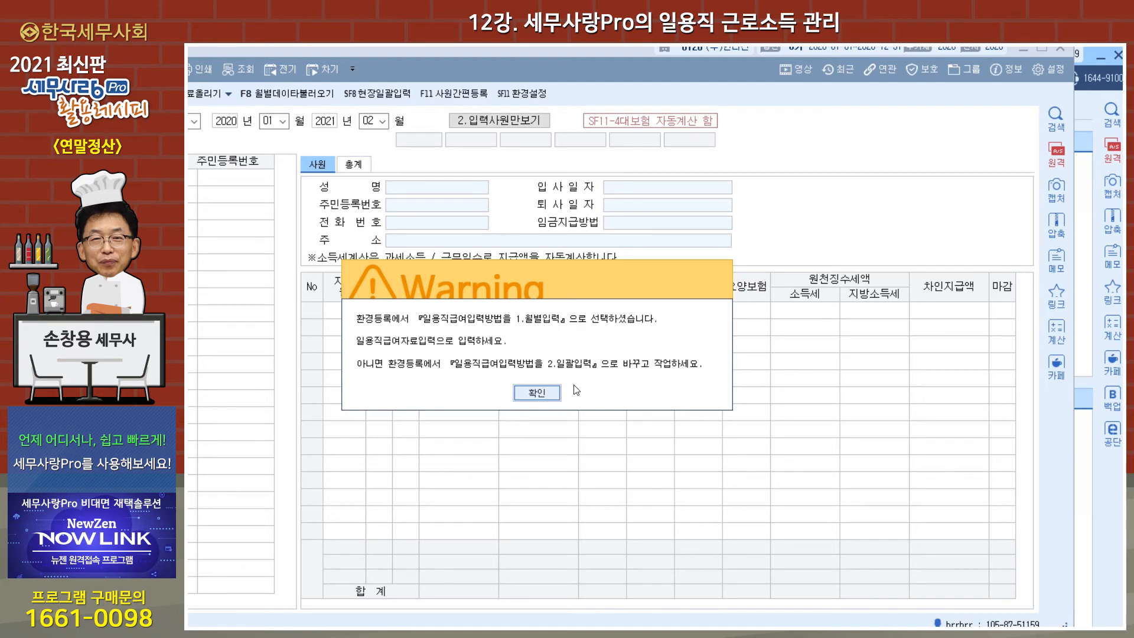
pyautogui.click(550, 395)
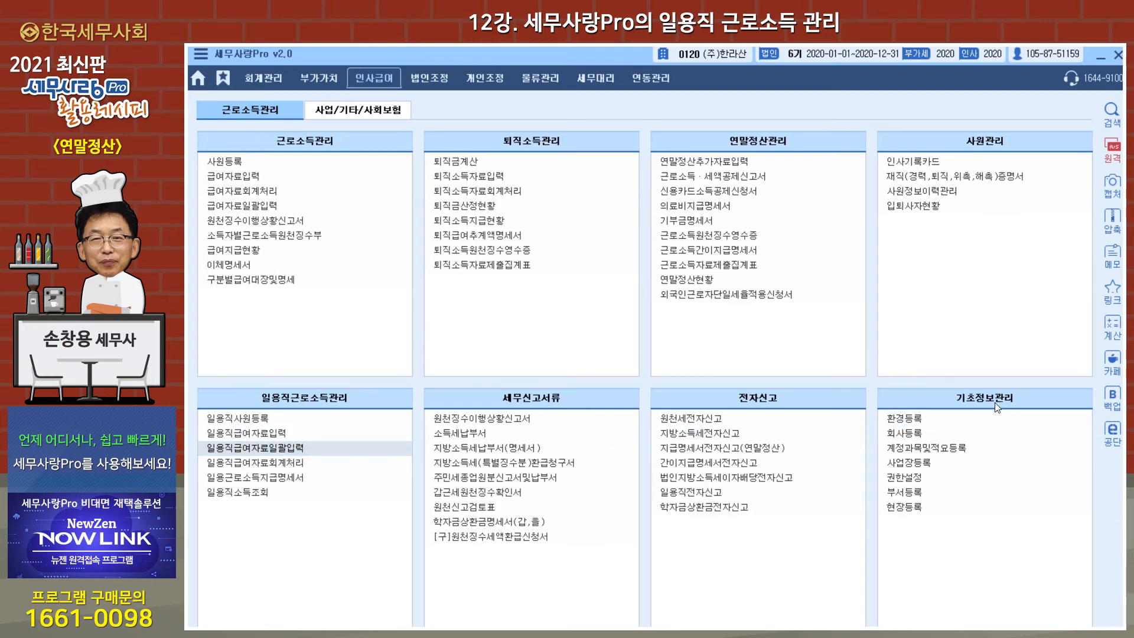
pyautogui.click(915, 421)
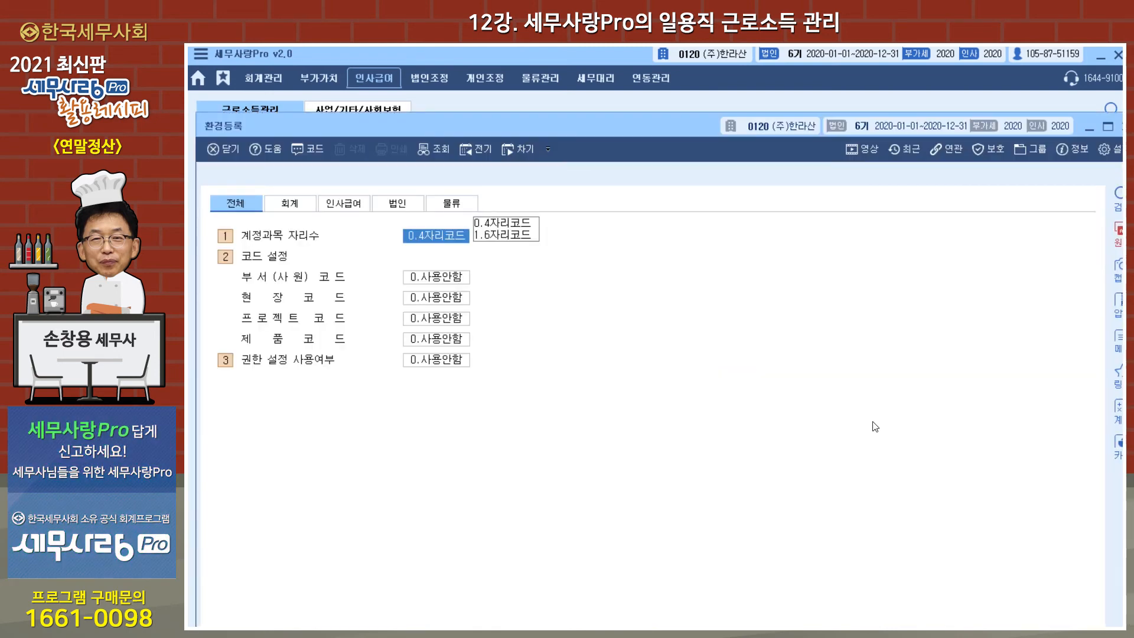
pyautogui.click(337, 205)
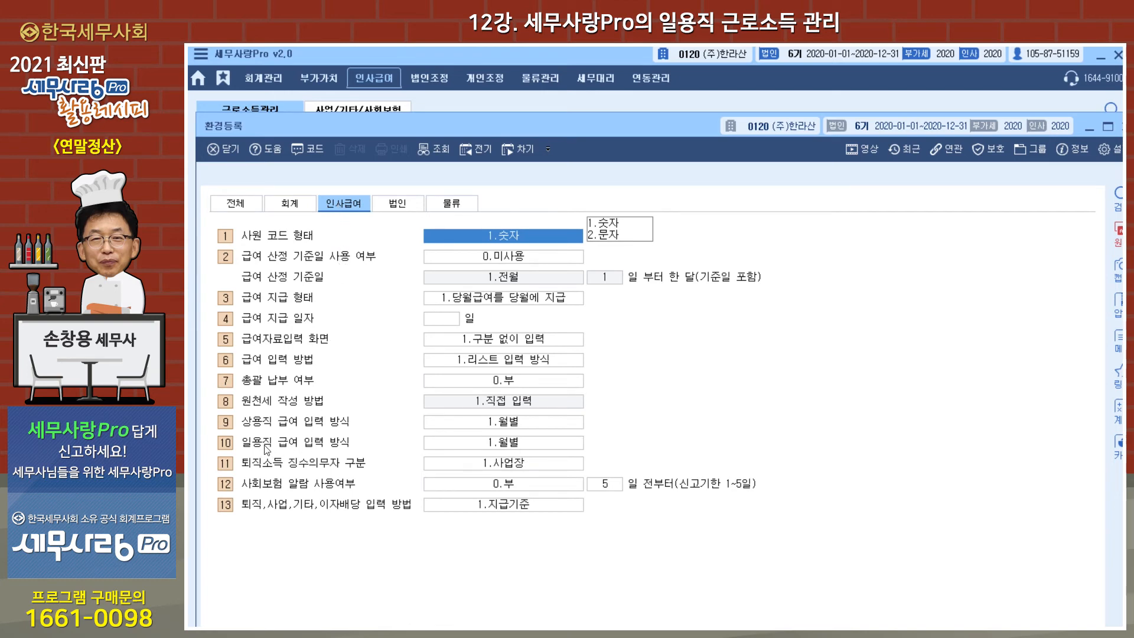
pyautogui.click(529, 448)
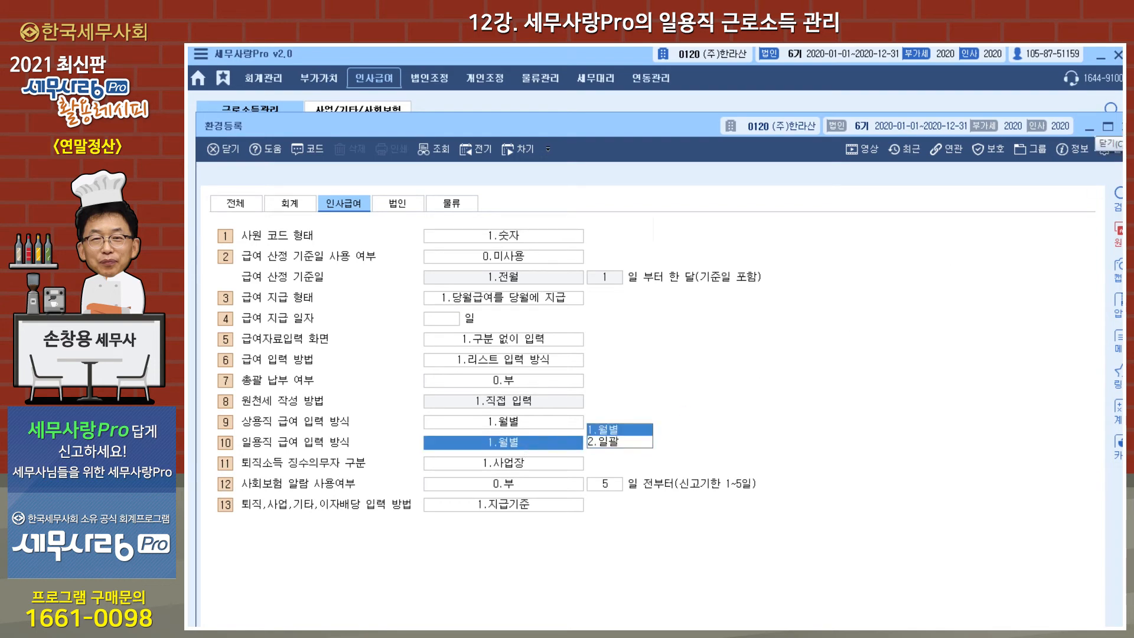
pyautogui.click(1121, 126)
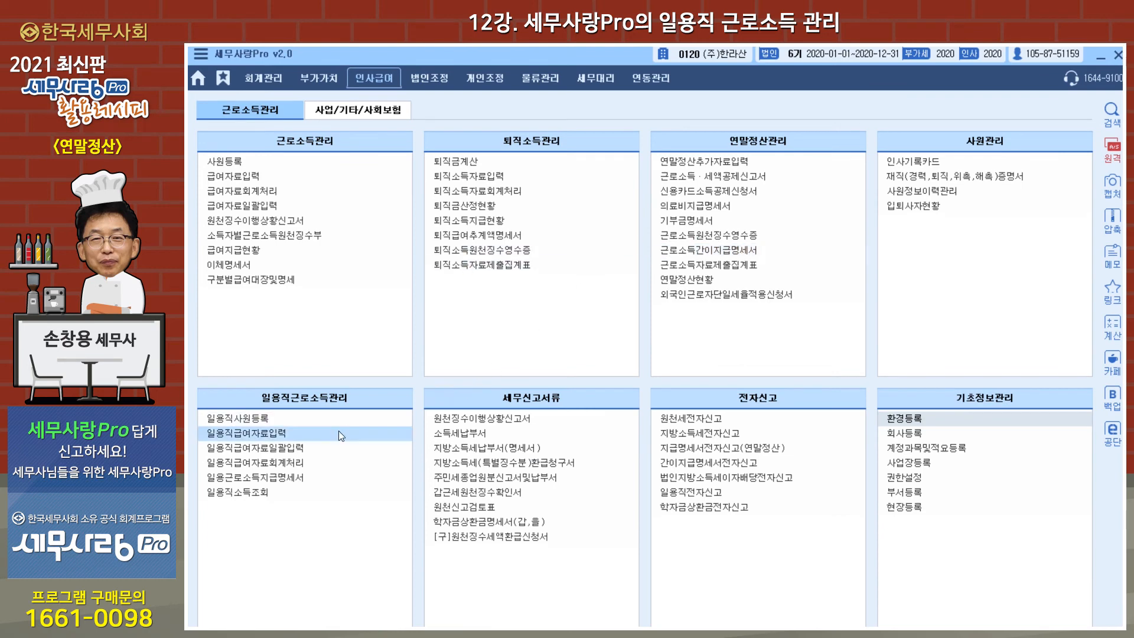
# Open 일용직급여자료회계처리 with 조회구분 1.귀속년월, and confirm its 적요설정 and 기본계정설정 without changes
pyautogui.click(303, 463)
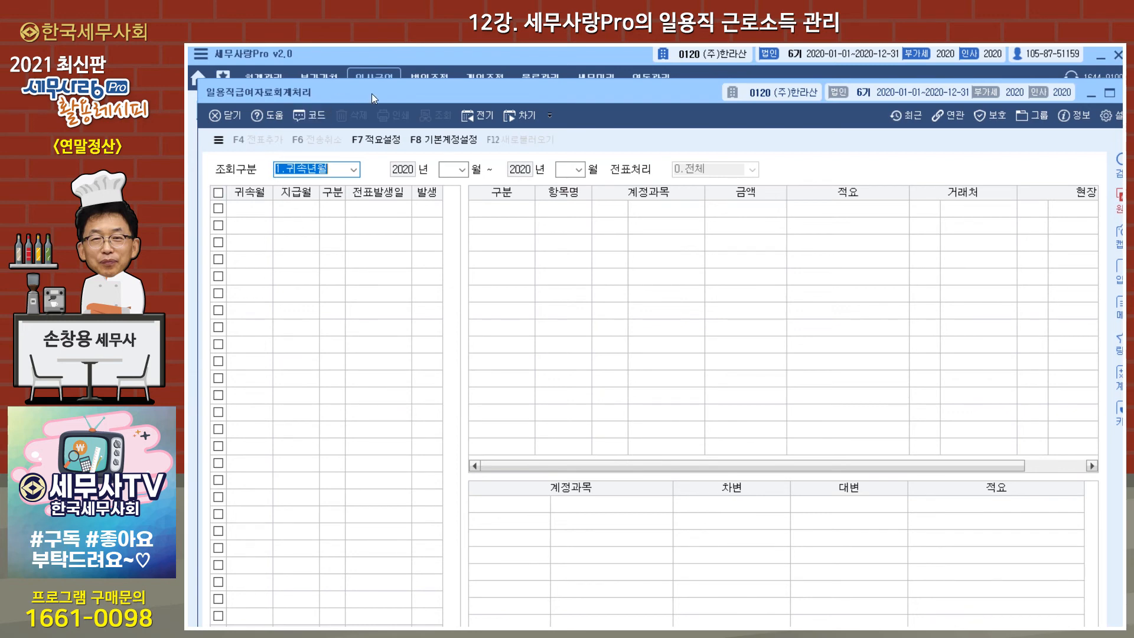
pyautogui.click(354, 172)
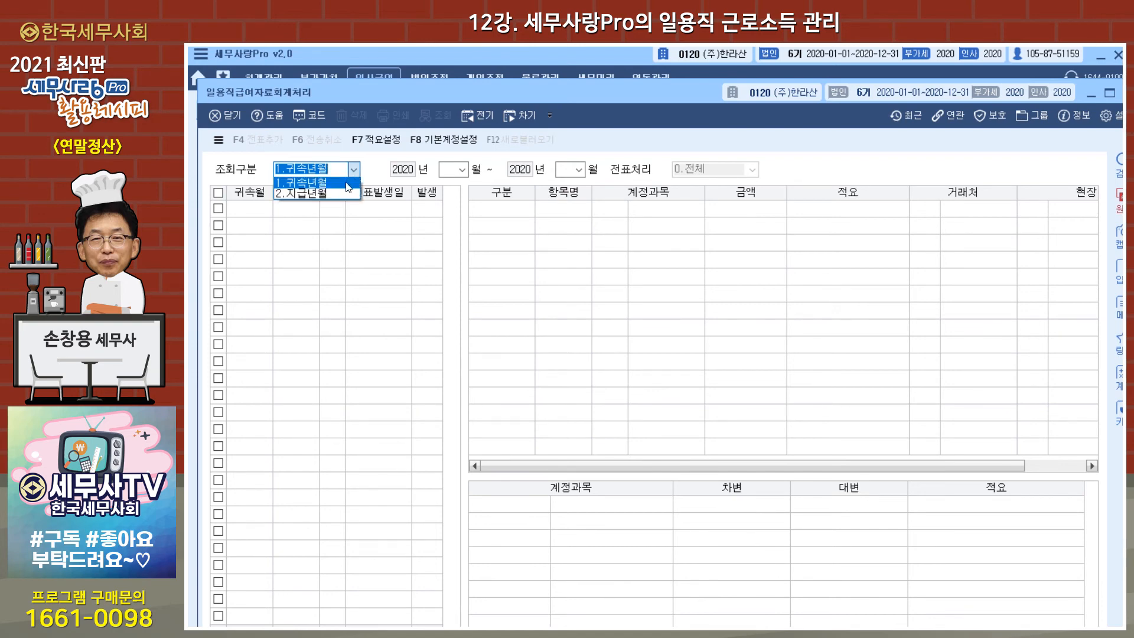
pyautogui.click(348, 183)
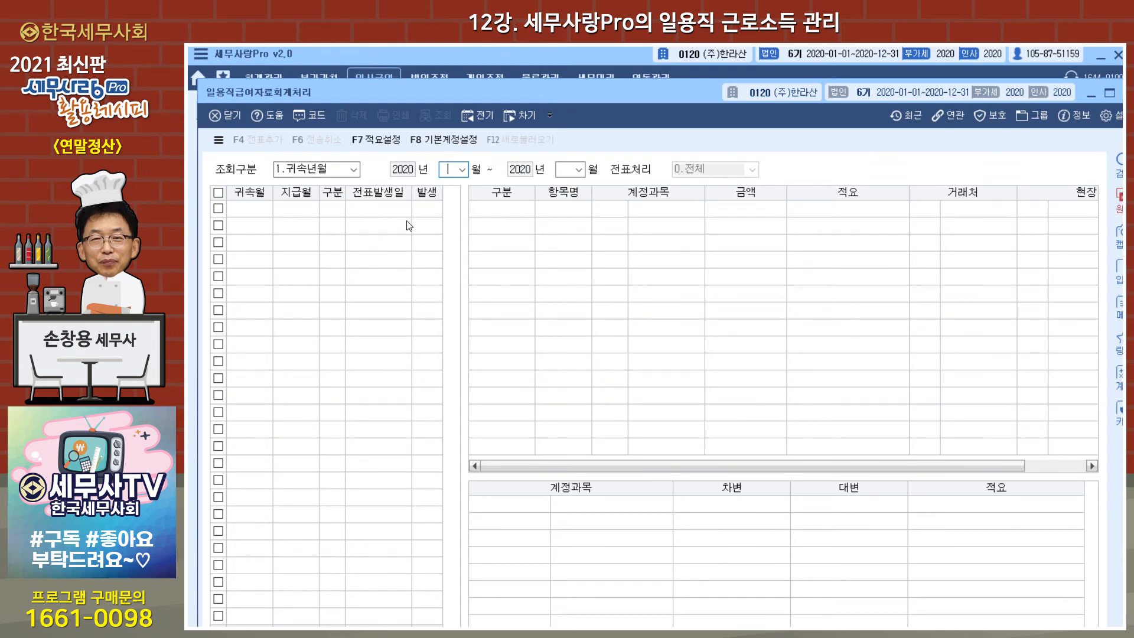
pyautogui.click(384, 145)
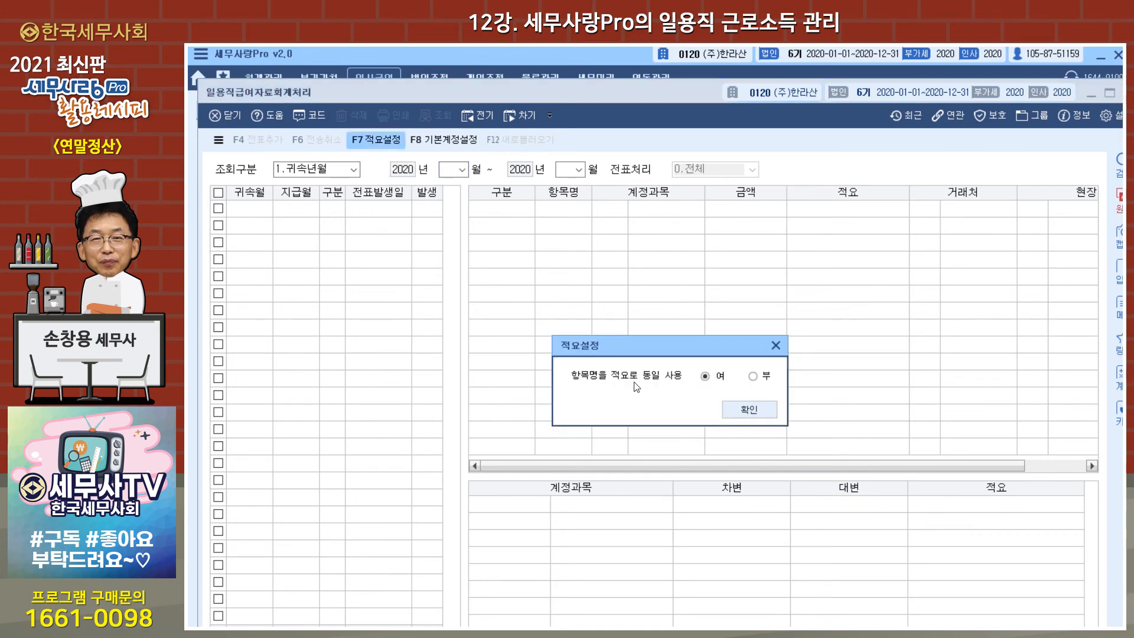
pyautogui.click(740, 407)
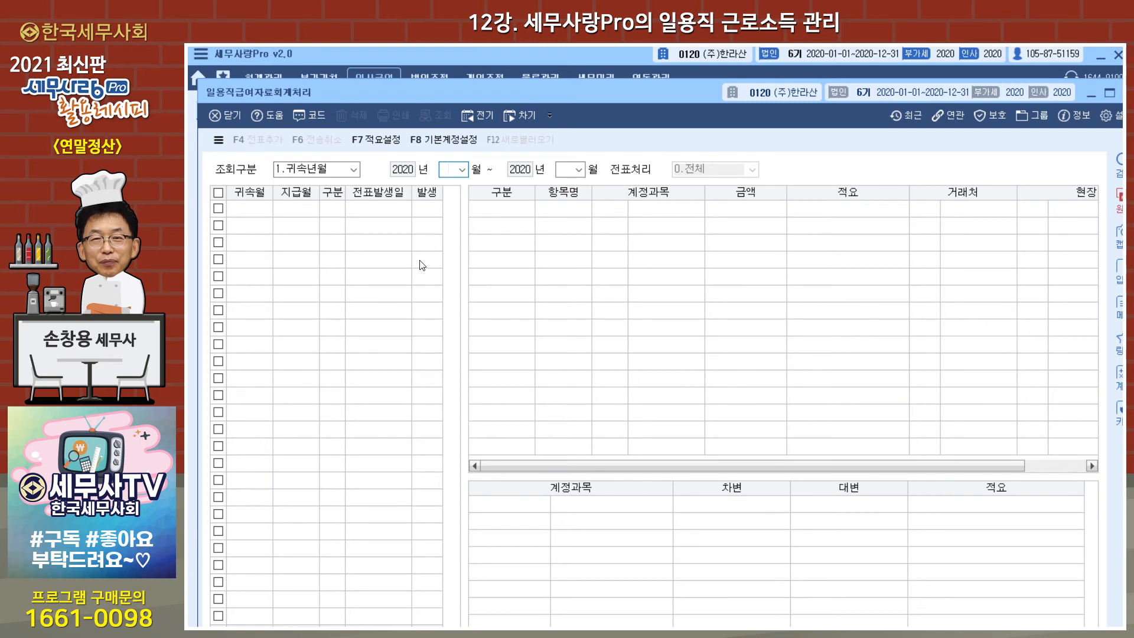
pyautogui.click(446, 144)
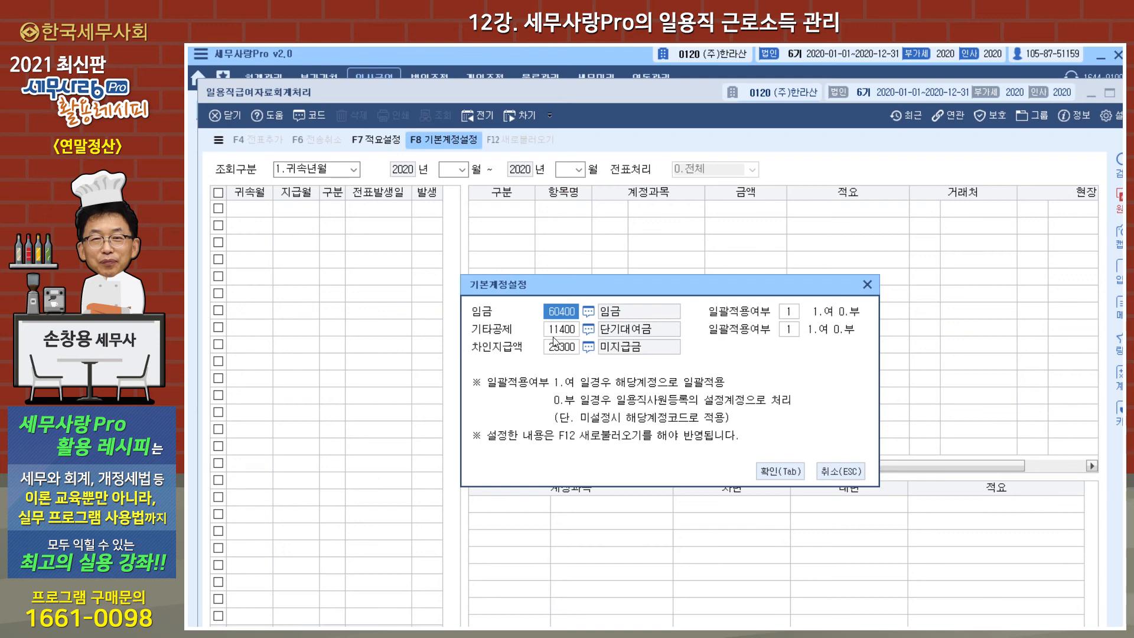
pyautogui.click(773, 473)
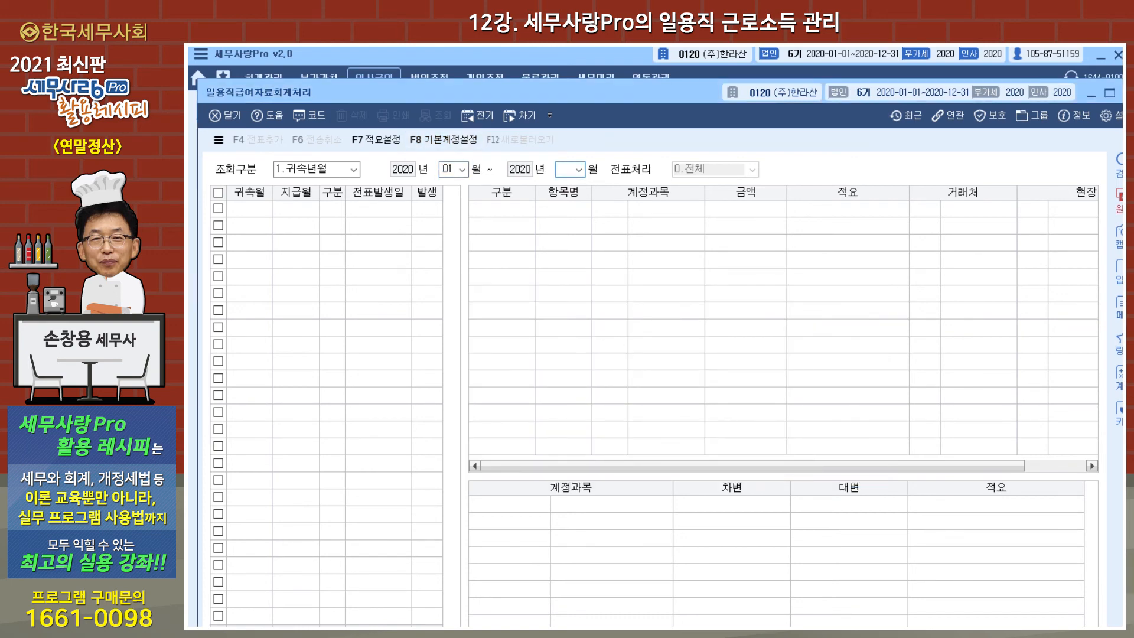
# Look up the daily workers' accounting entries for 2020-01 to 2020-12 with 전표처리 0.전체, and close the screen
pyautogui.write('12')
pyautogui.press('Return')
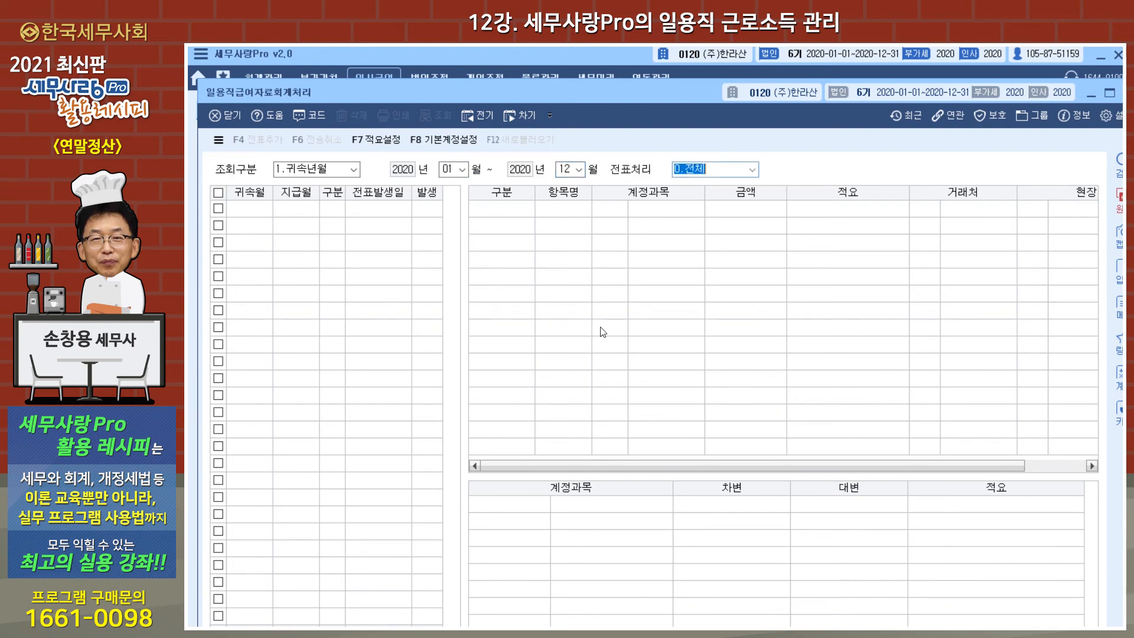
pyautogui.press('Return')
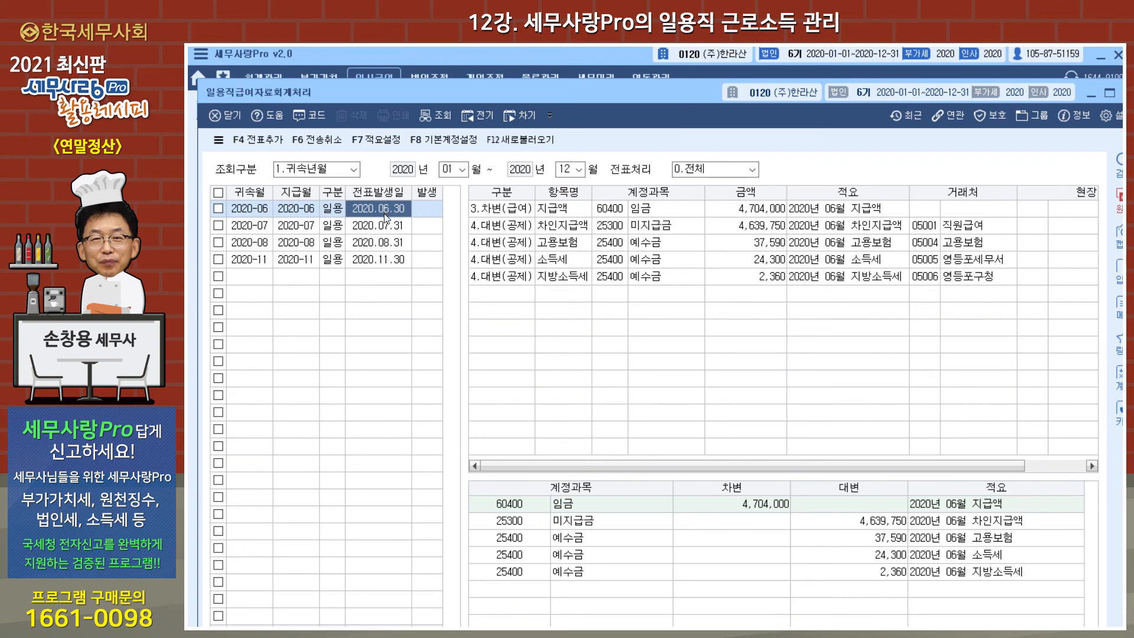
pyautogui.click(462, 63)
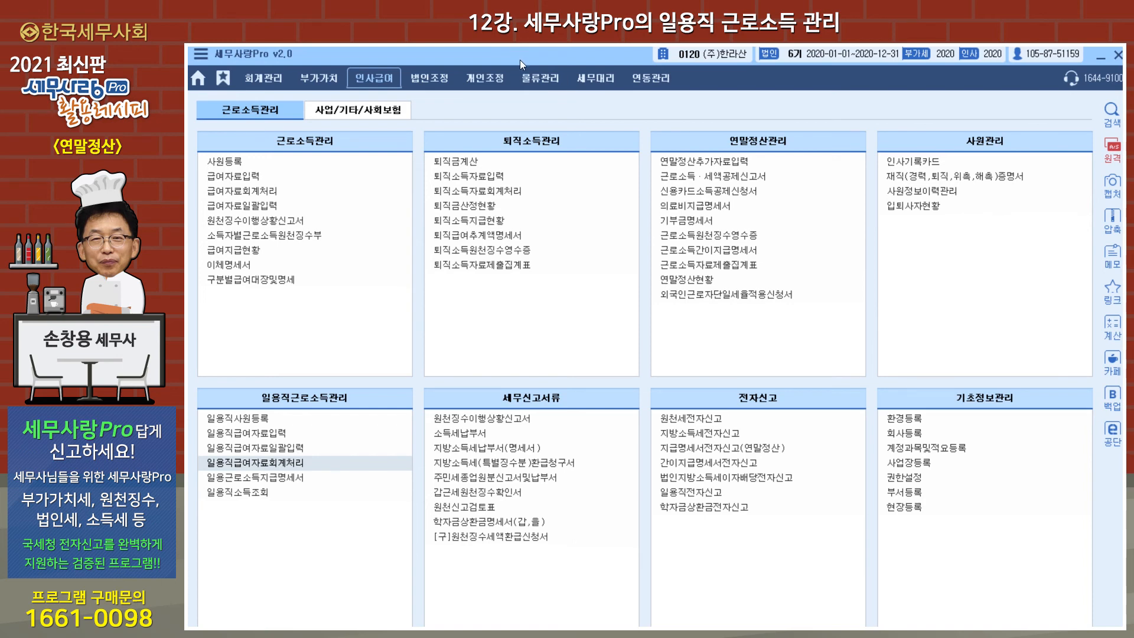
# Reopen 일용직급여자료회계처리, examine the accounts and 일괄적용여부 options in 기본계정설정, and close both
pyautogui.click(284, 463)
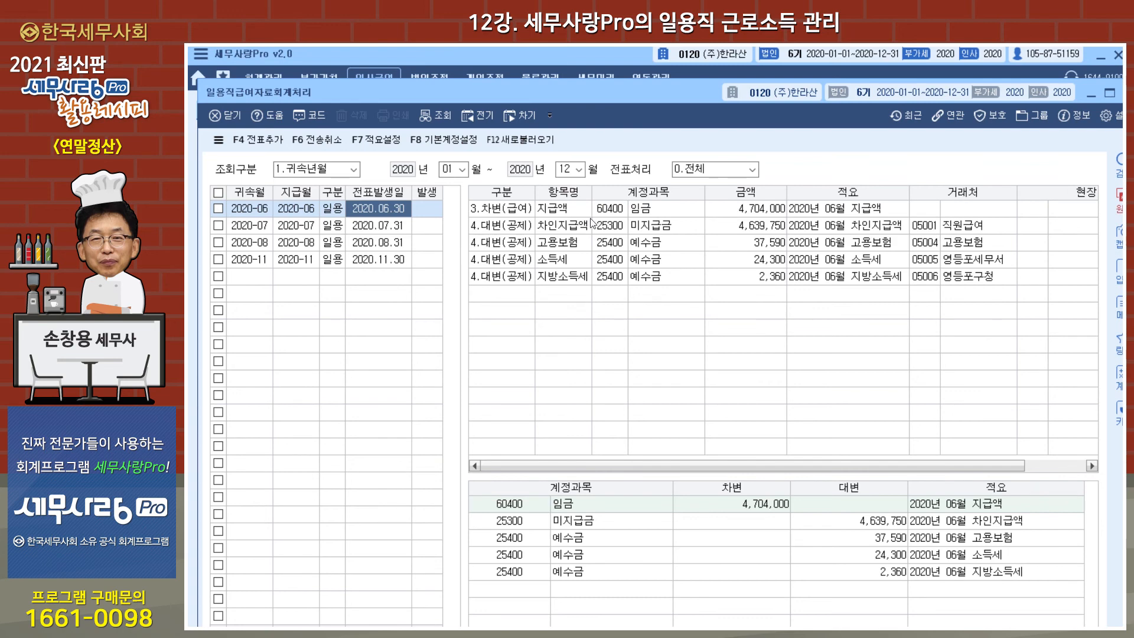
pyautogui.click(446, 140)
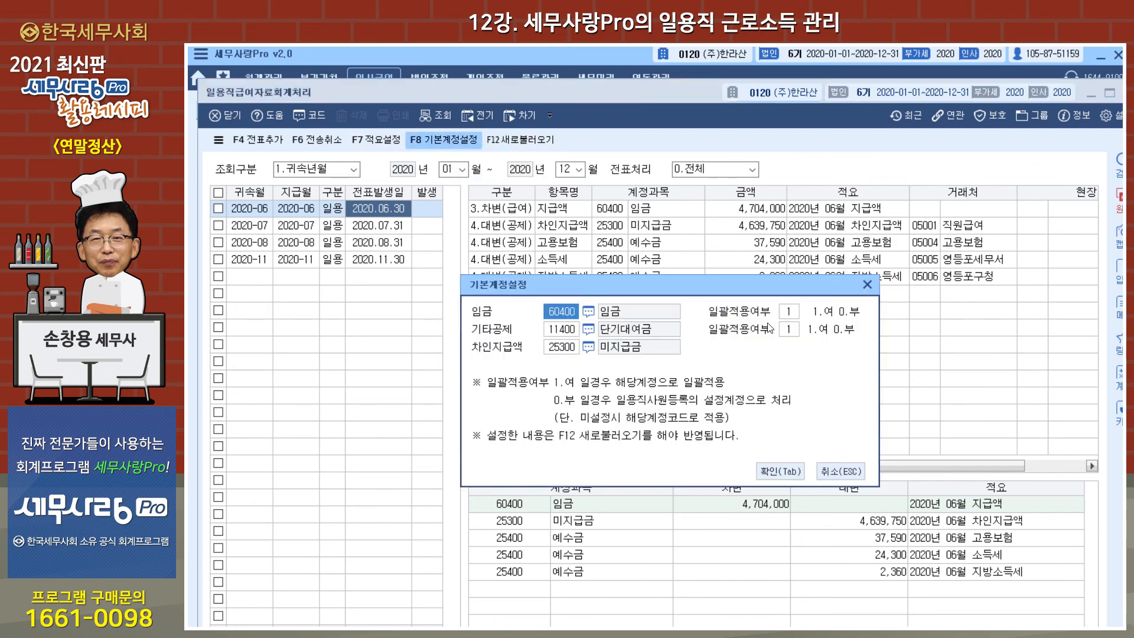
pyautogui.click(868, 285)
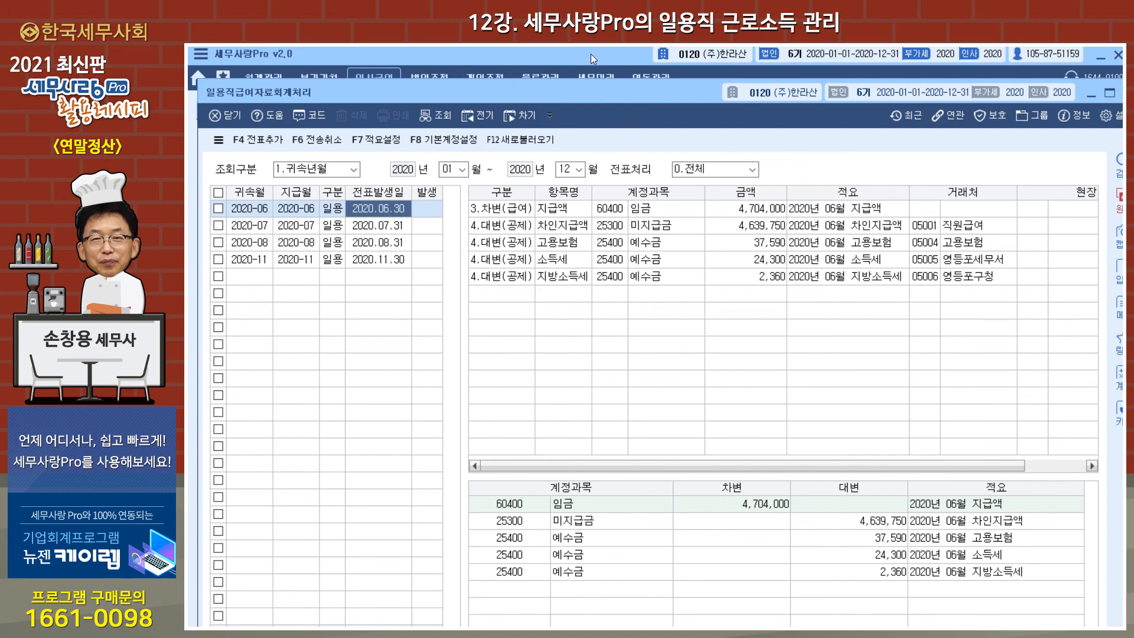
pyautogui.press('Escape')
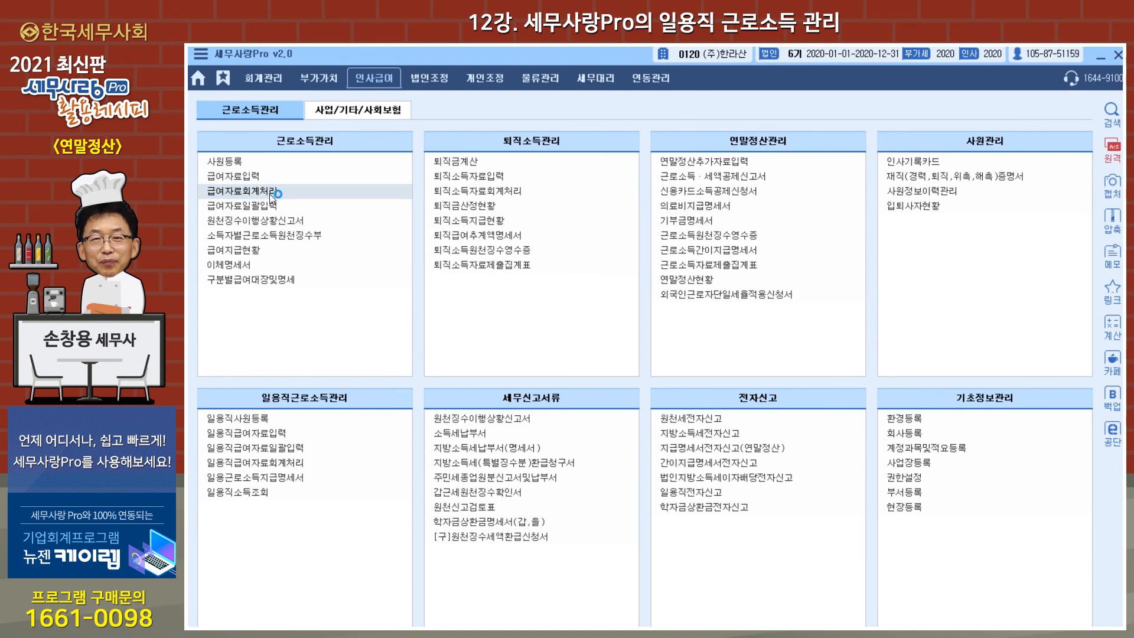
# Open 급여자료회계처리 for regular employees, look up the entries for 2020-01 to 2020-12, and close it
pyautogui.click(270, 194)
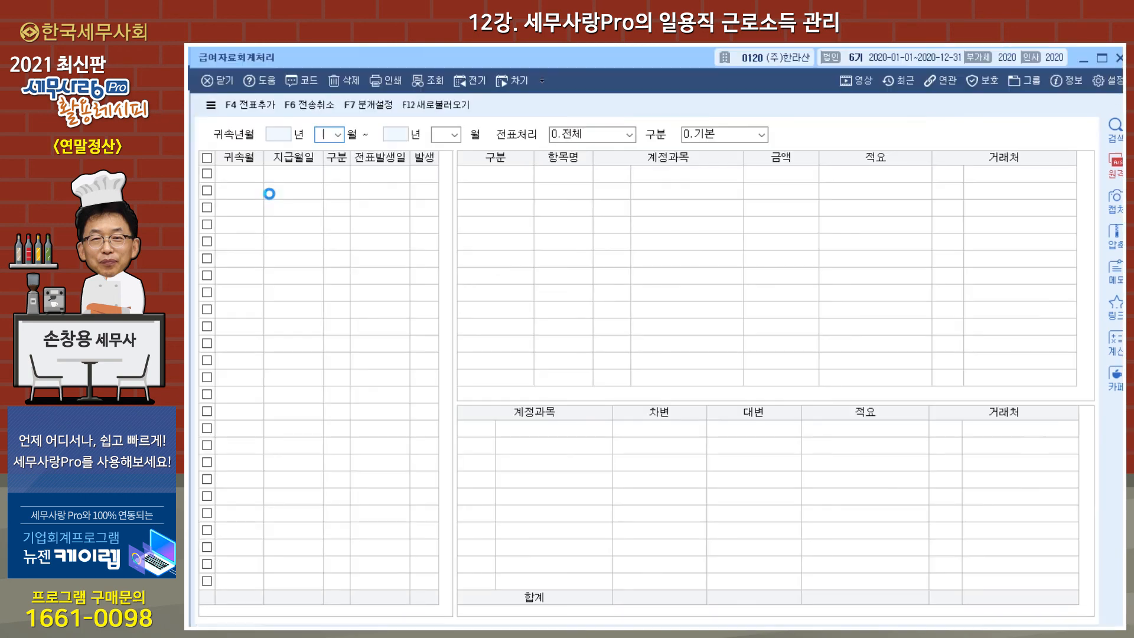
pyautogui.write('12')
pyautogui.press('Return')
pyautogui.press('Return')
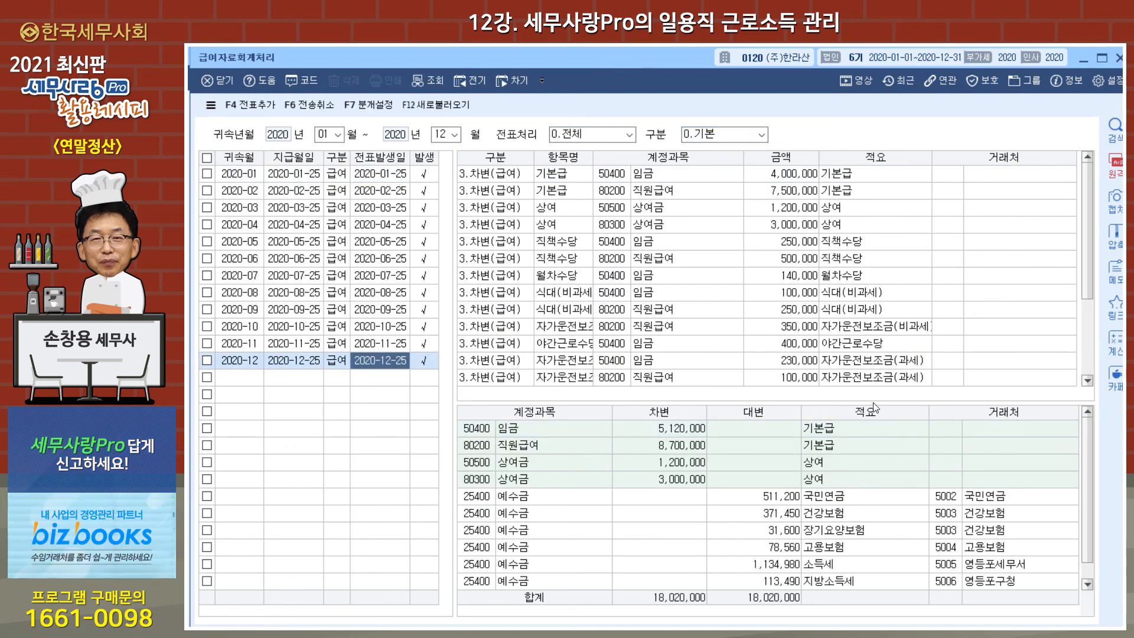
pyautogui.click(1118, 58)
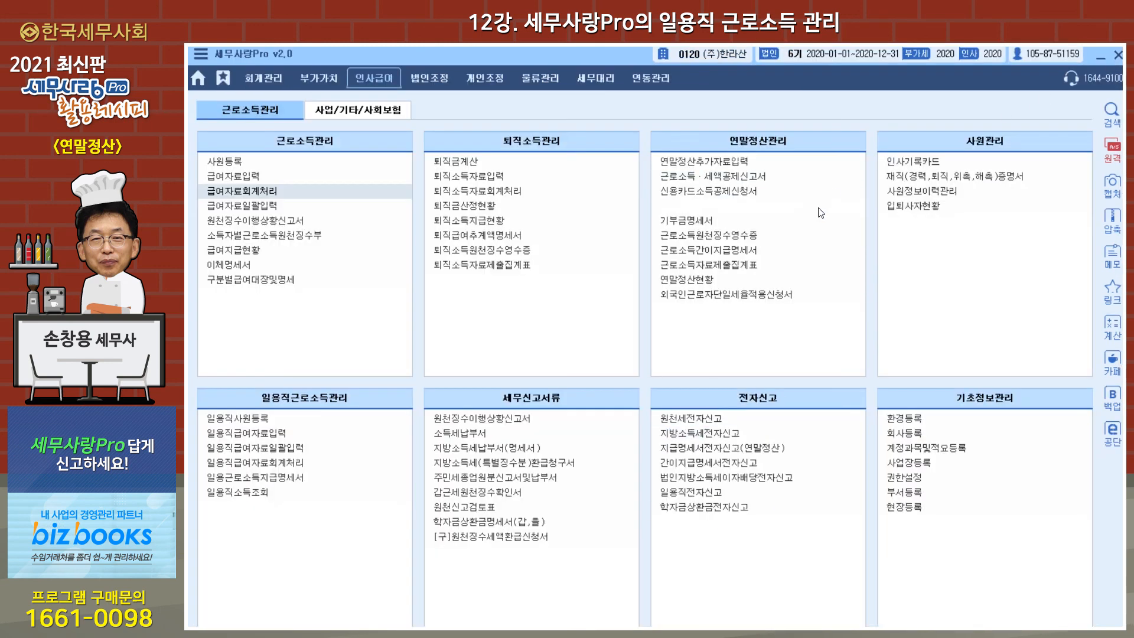
# Open 일용직급여자료회계처리 for 2020-01 to 2020-12 and review the accounting entries of each listed month through 2020-11
pyautogui.click(279, 463)
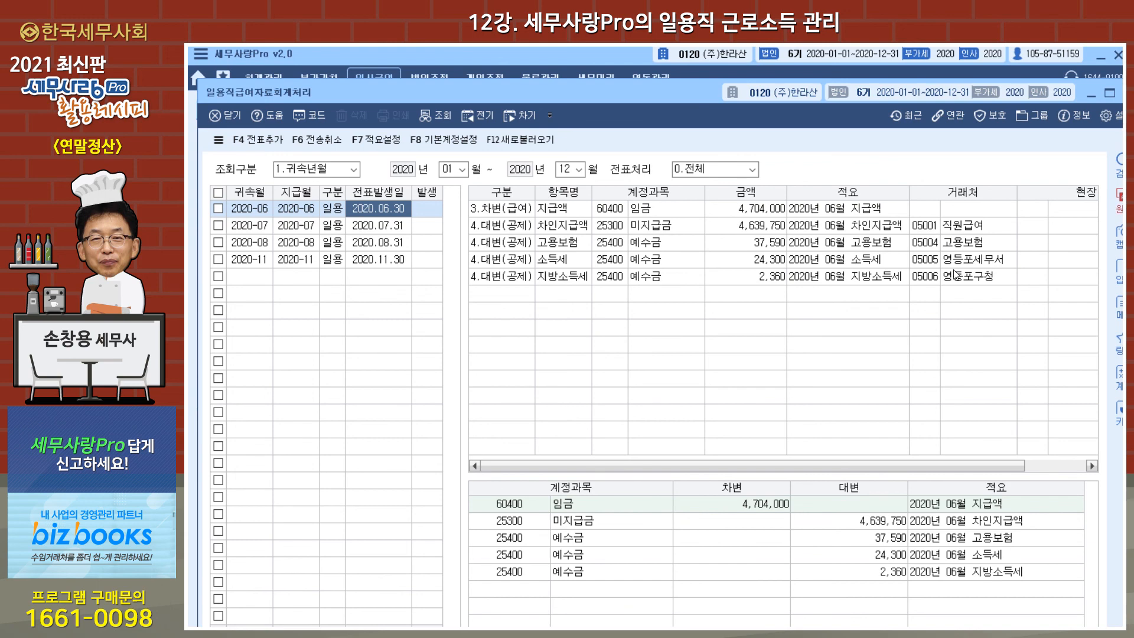
pyautogui.click(391, 229)
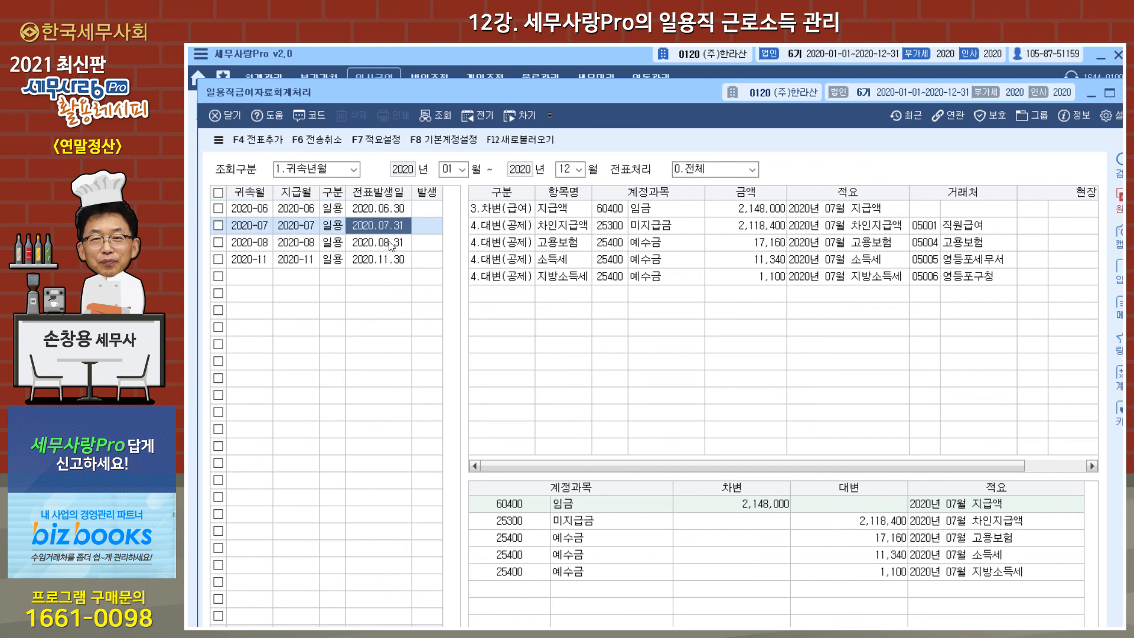
pyautogui.click(391, 246)
pyautogui.click(389, 261)
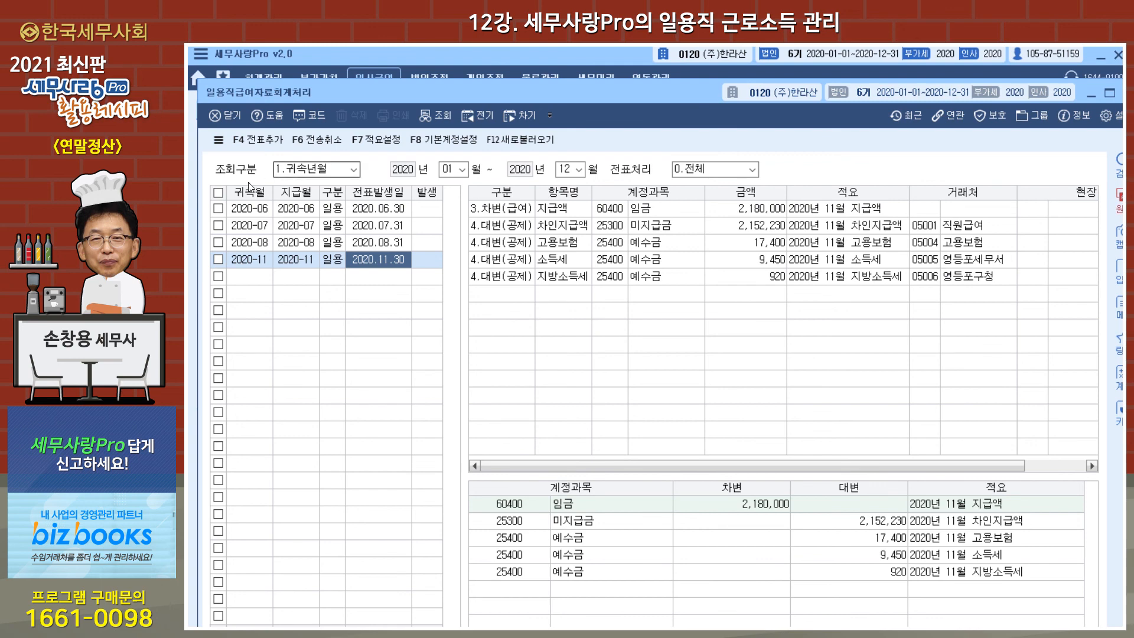
# Generate accounting vouchers with 전표추가 for all listed daily-worker payroll months, 2020-06, 07, 08 and 11, and leave the screen
pyautogui.click(218, 194)
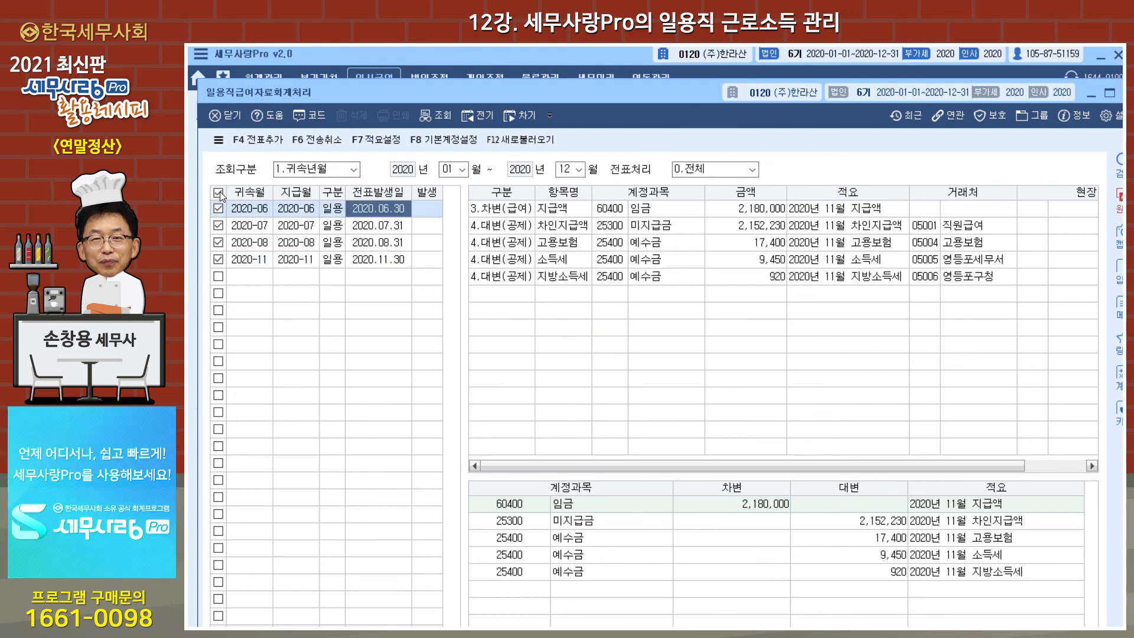
pyautogui.click(258, 140)
pyautogui.click(628, 415)
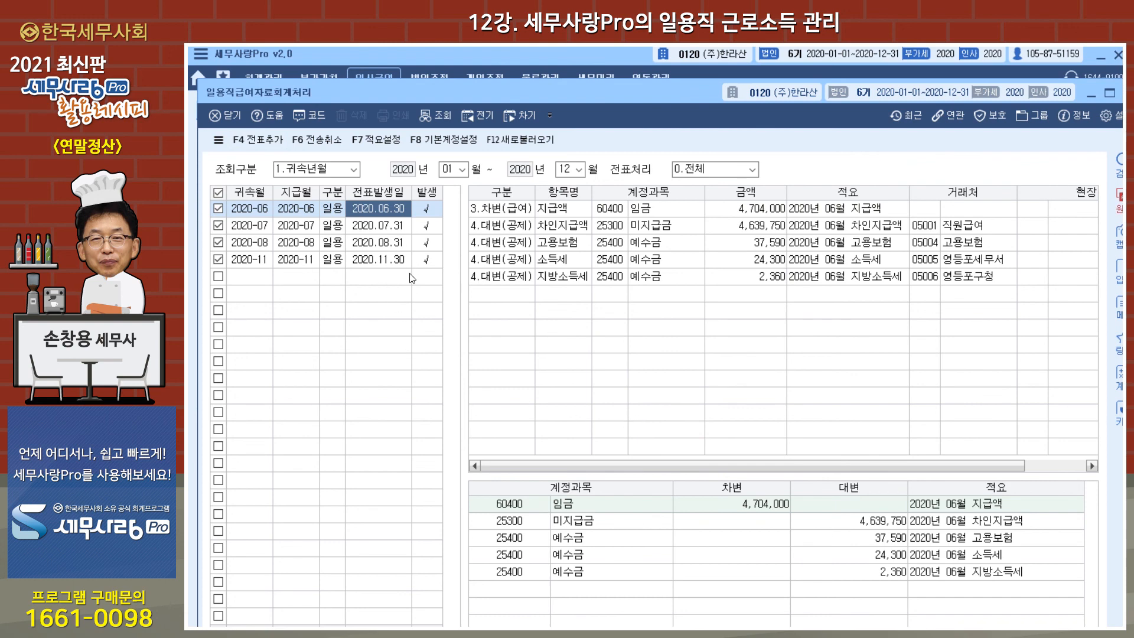
pyautogui.press('Escape')
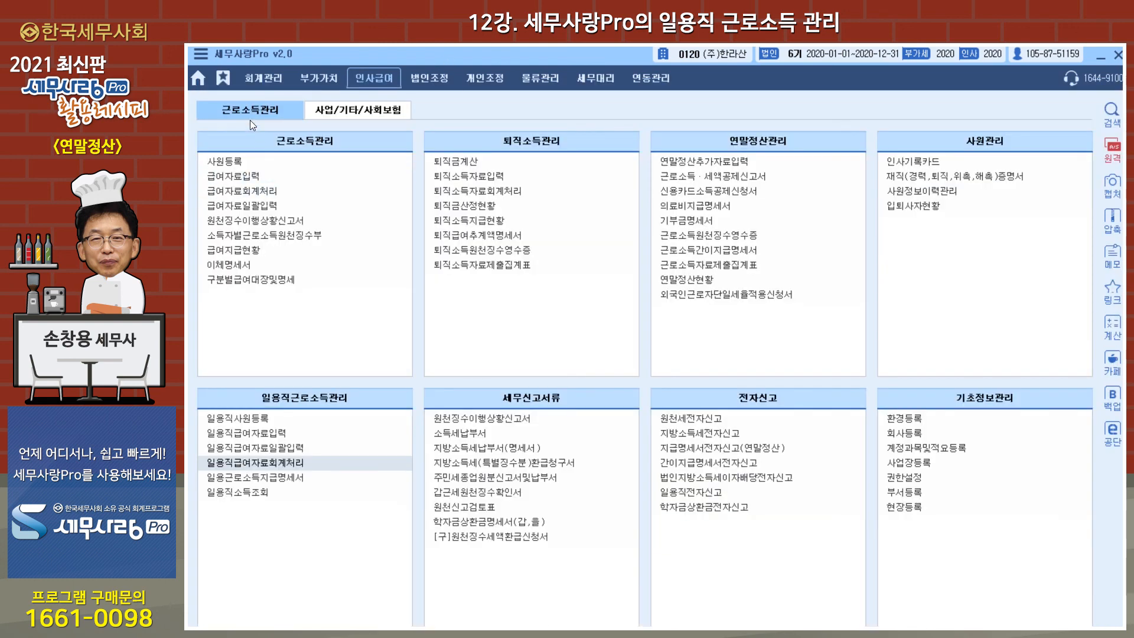
# Open 일반전표입력 for June 2020, examine the daily workers' voucher dated the 30th, and return to 일용직급여자료회계처리
pyautogui.click(256, 80)
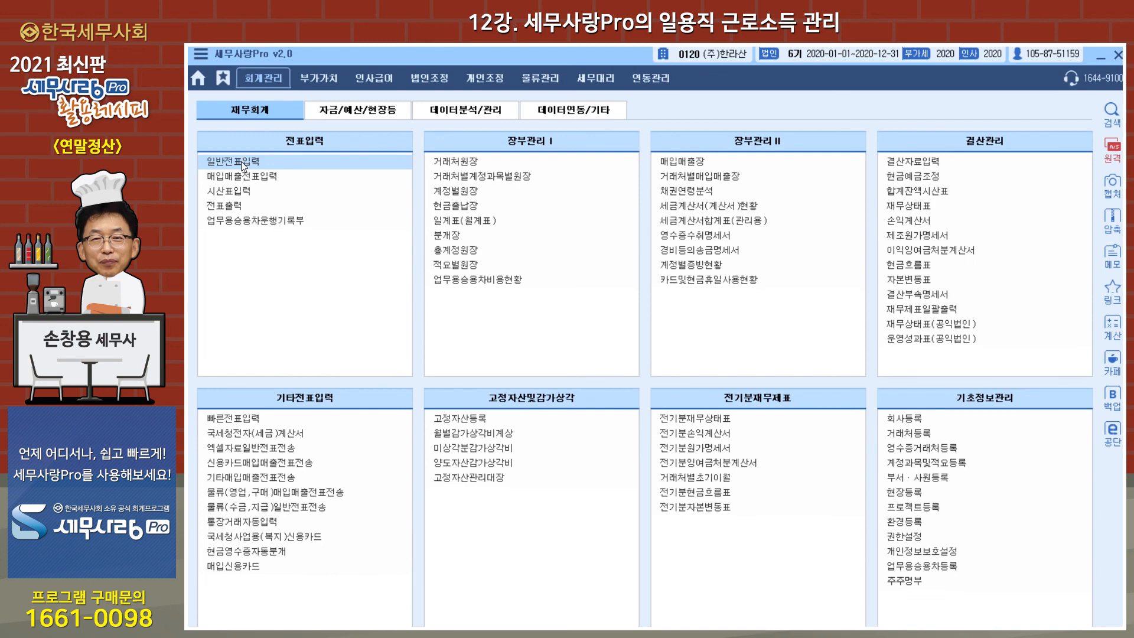
pyautogui.click(241, 161)
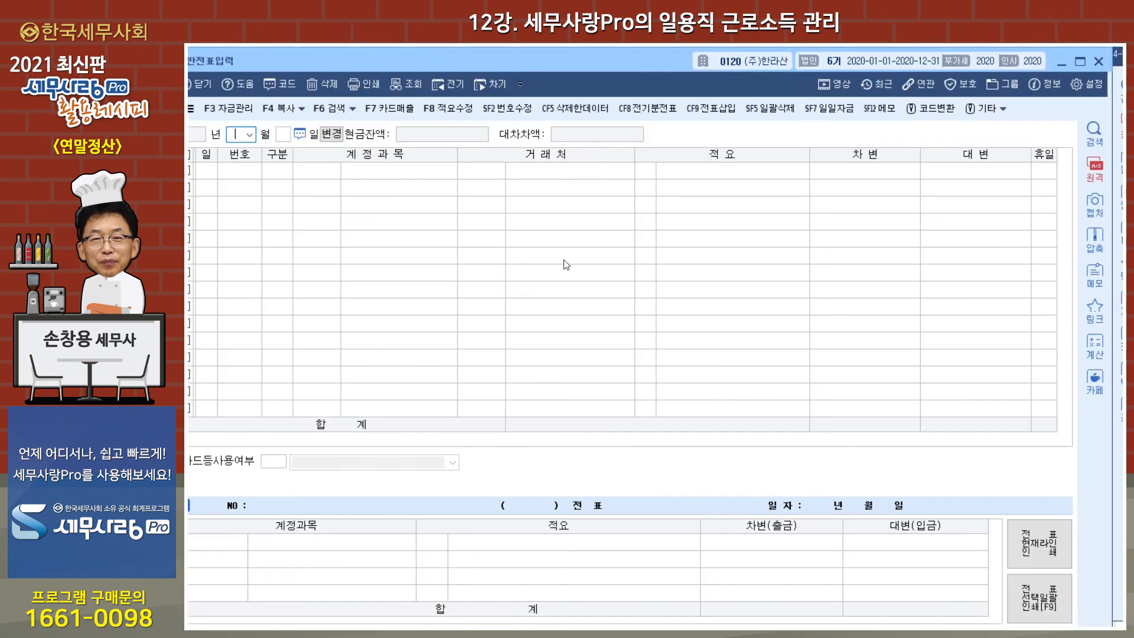
pyautogui.write('6')
pyautogui.press('Return')
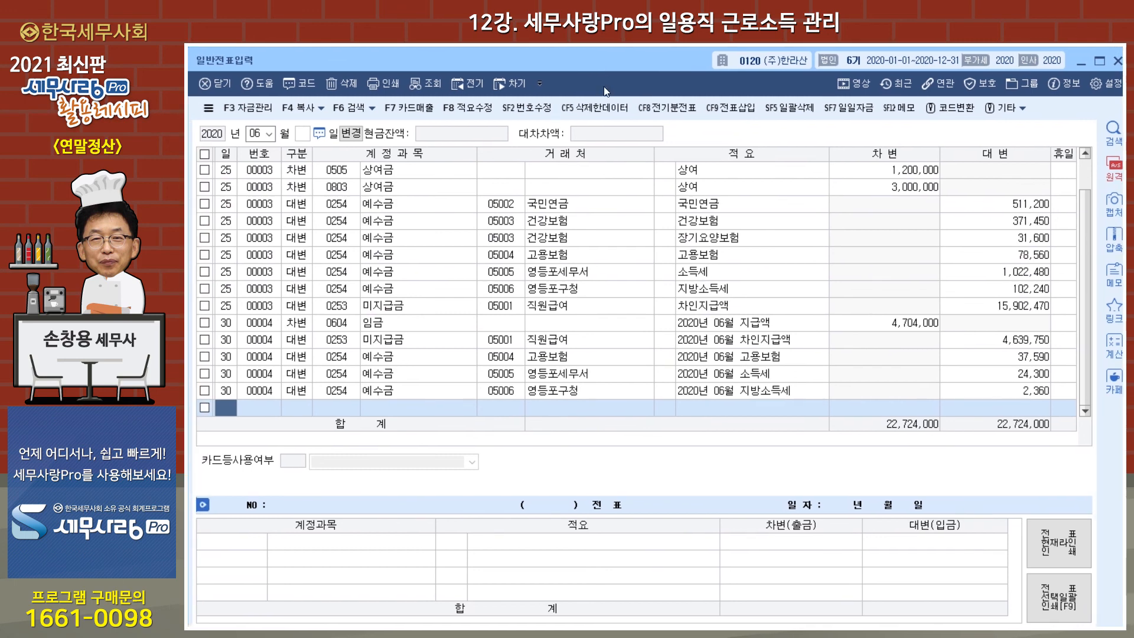
pyautogui.click(549, 371)
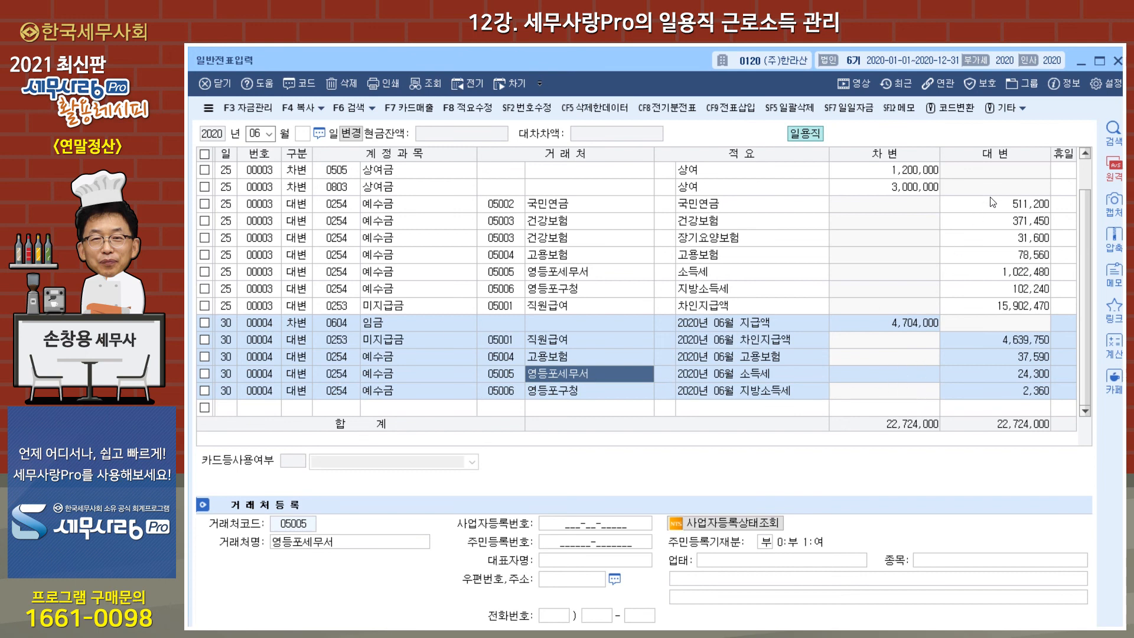
pyautogui.click(1117, 61)
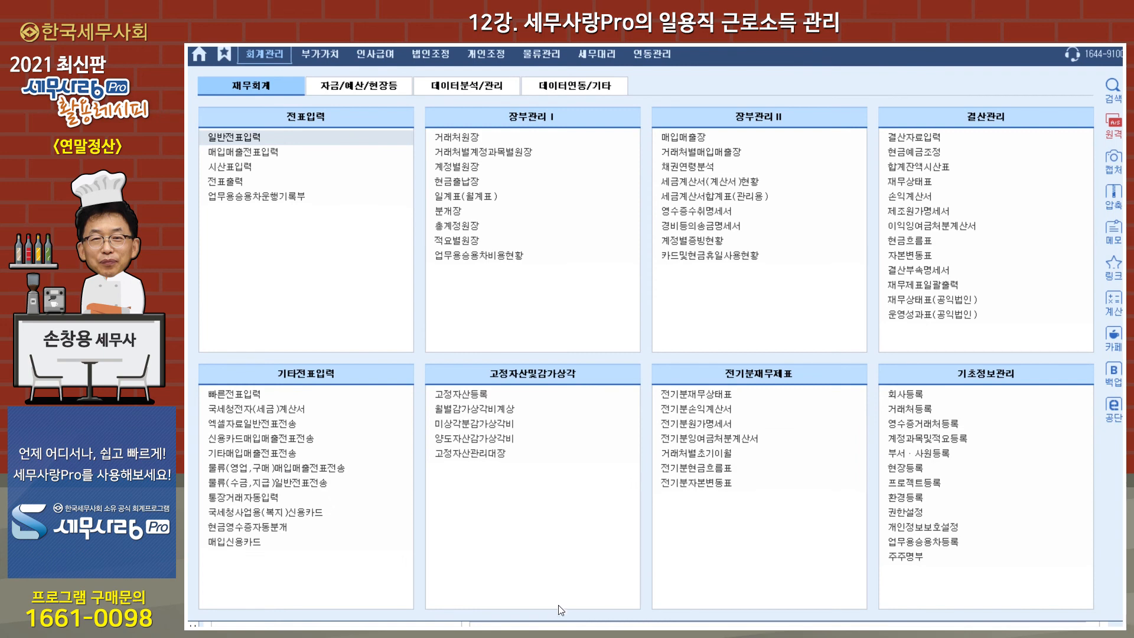
pyautogui.click(402, 623)
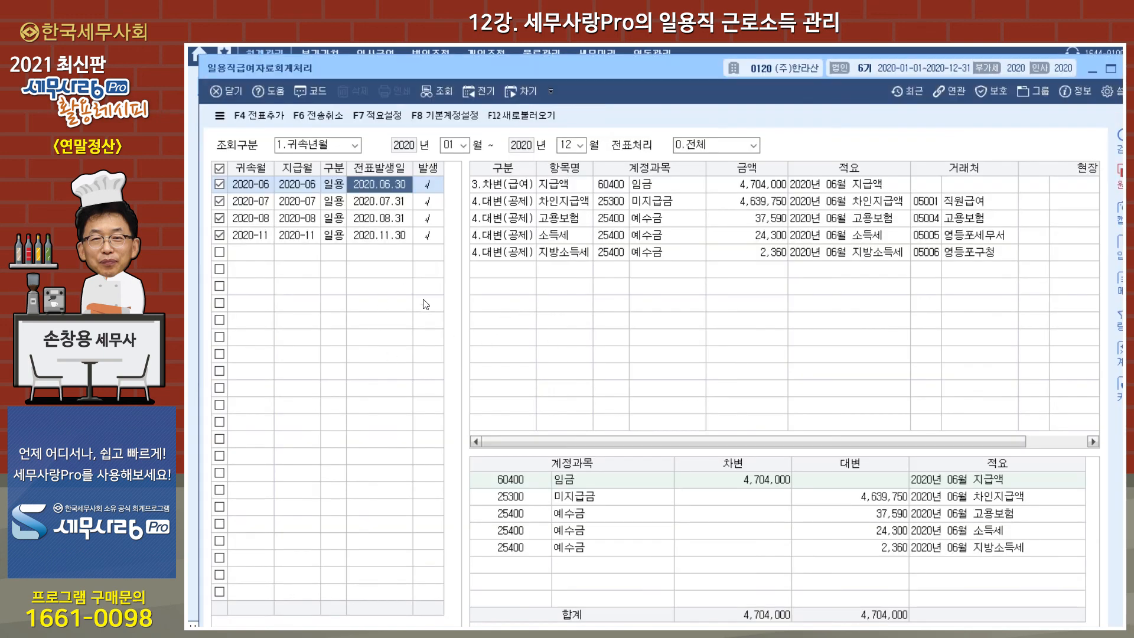